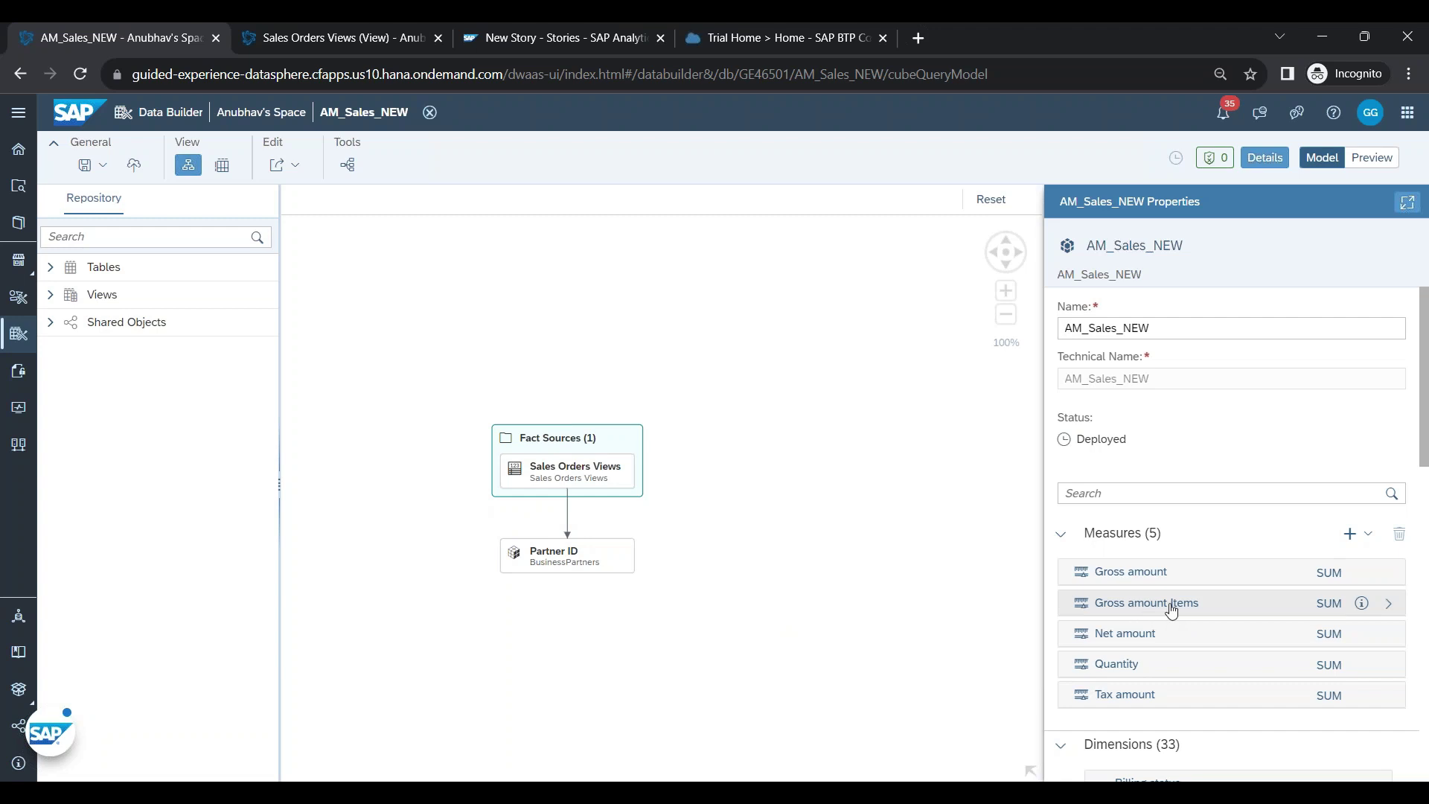
Step: Review AM_Sales_NEW's measures and dimensions, then bring up the list of new measure types
{"action": "scroll", "coordinate": [1193, 668], "scroll_direction": "down", "scroll_amount": 10}
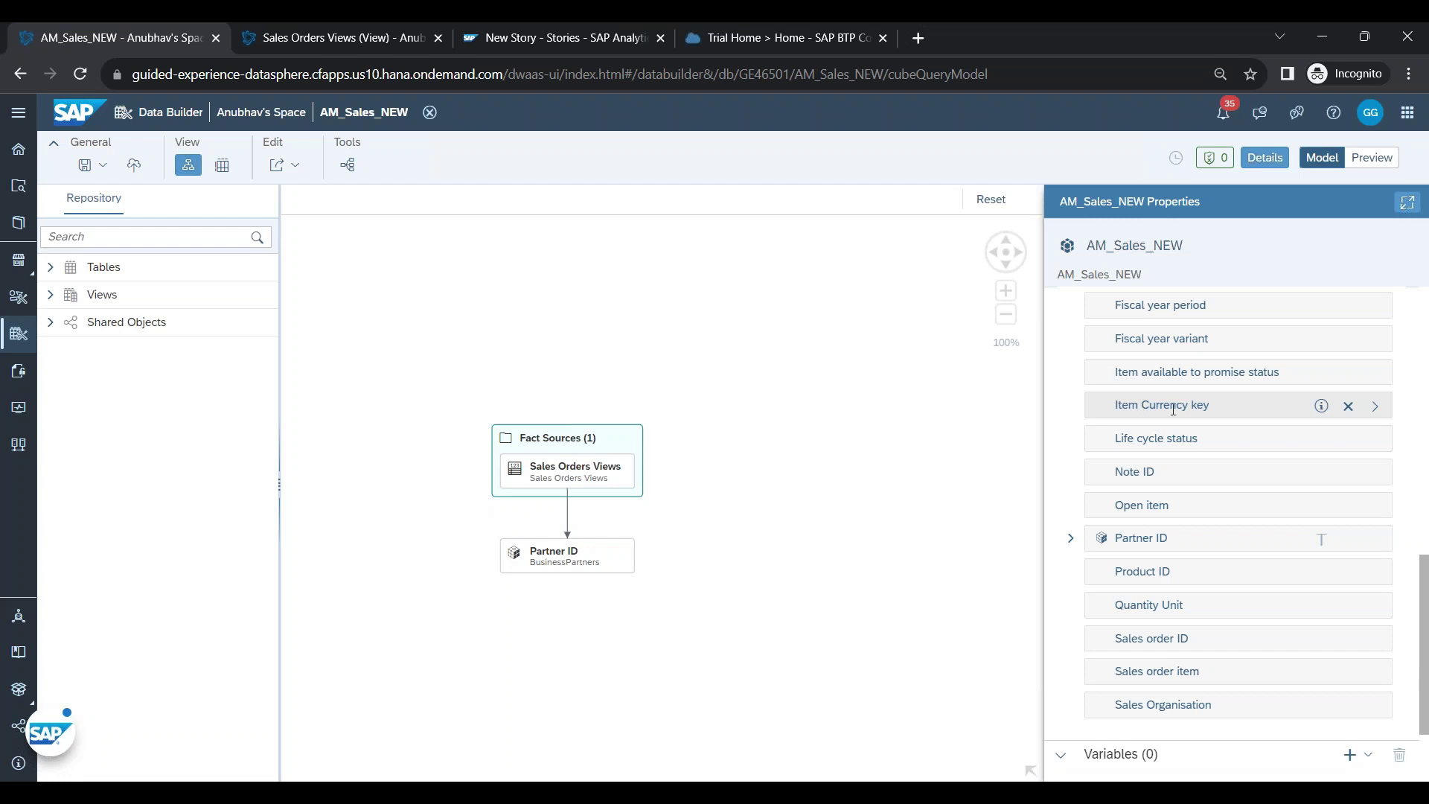
{"action": "scroll", "coordinate": [1183, 476], "scroll_direction": "up", "scroll_amount": 10}
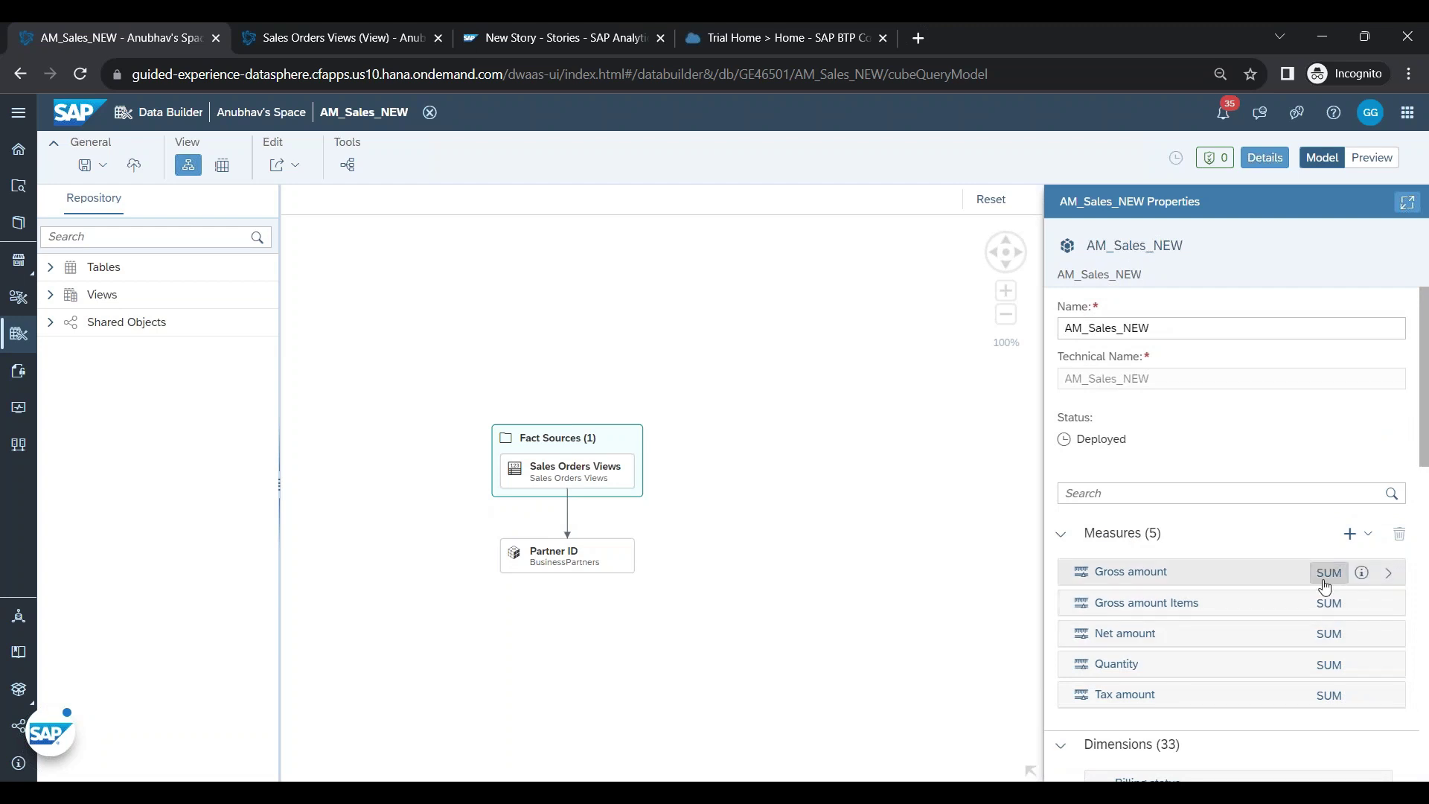
{"action": "left_click", "coordinate": [1350, 533]}
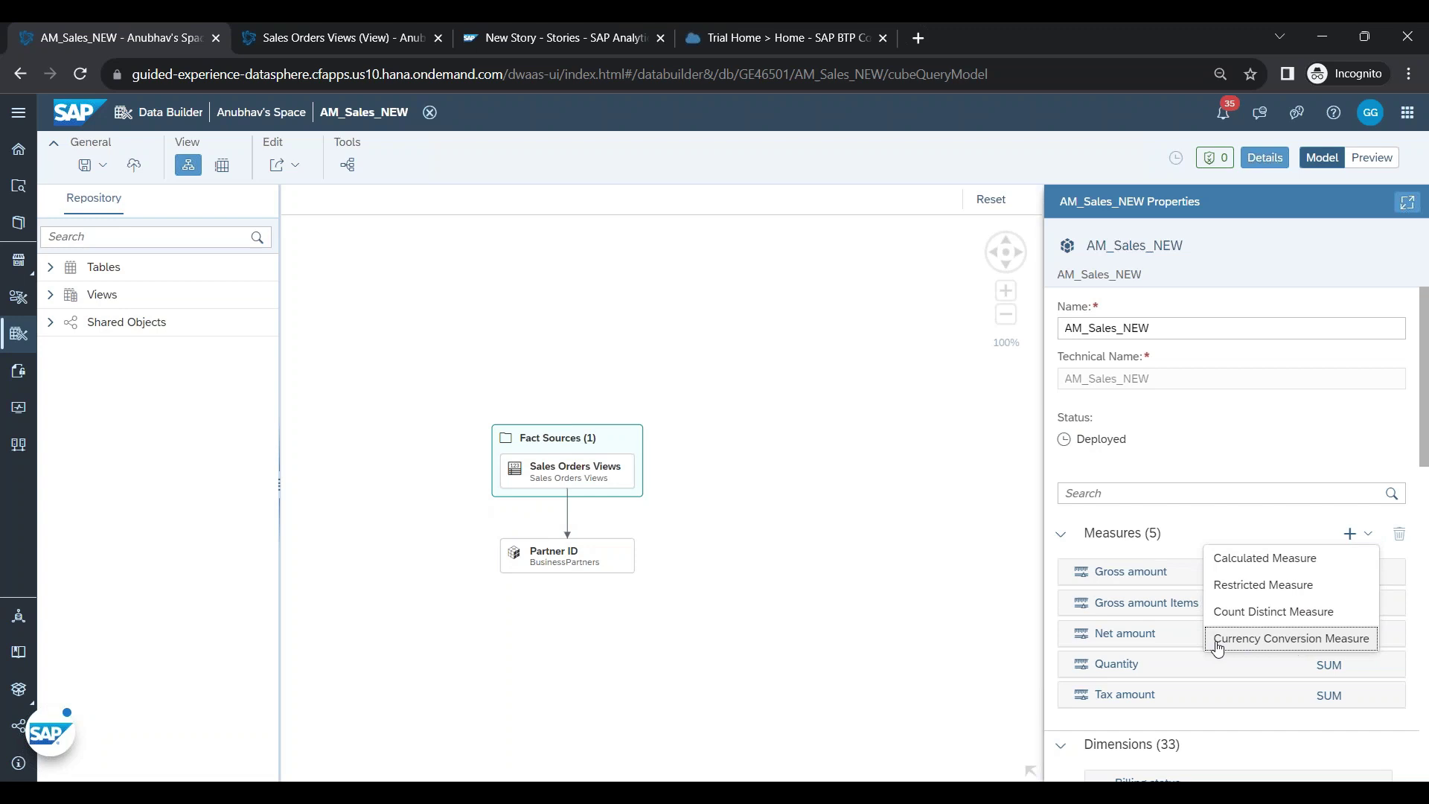
Step: Add a Currency Conversion Measure with source Gross amount Items and target currency EUR
{"action": "left_click", "coordinate": [1265, 641]}
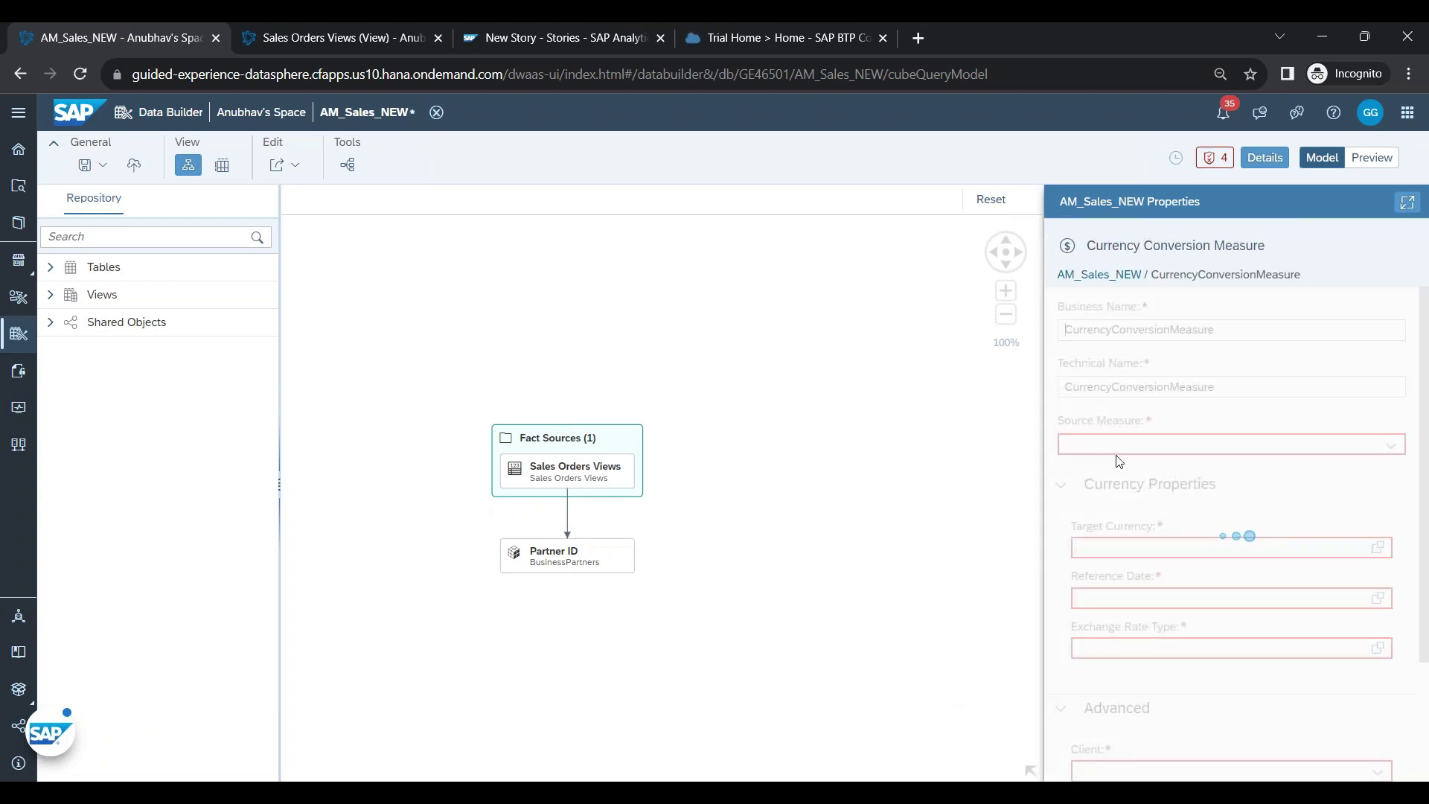
{"action": "left_click", "coordinate": [1391, 445]}
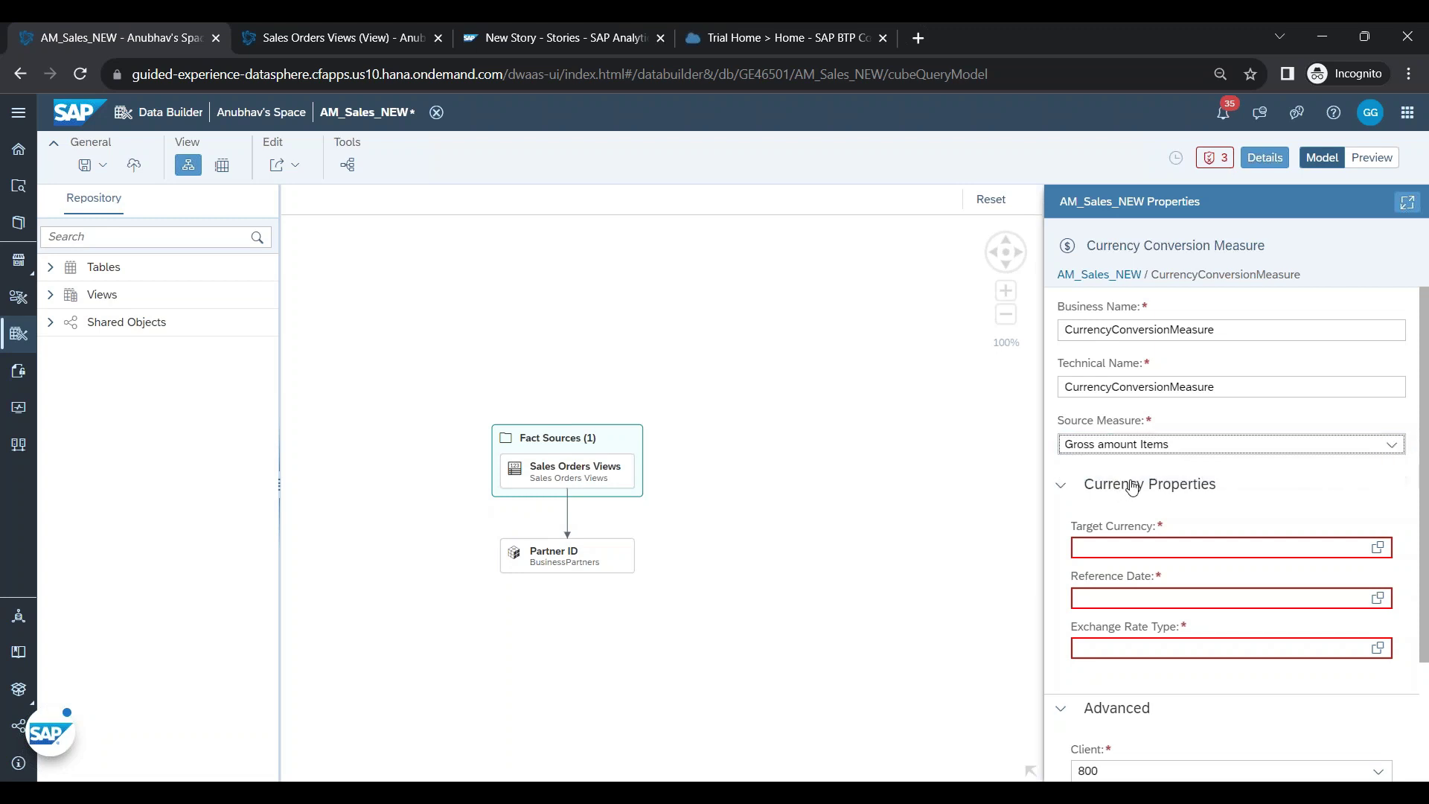
{"action": "left_click", "coordinate": [1378, 547]}
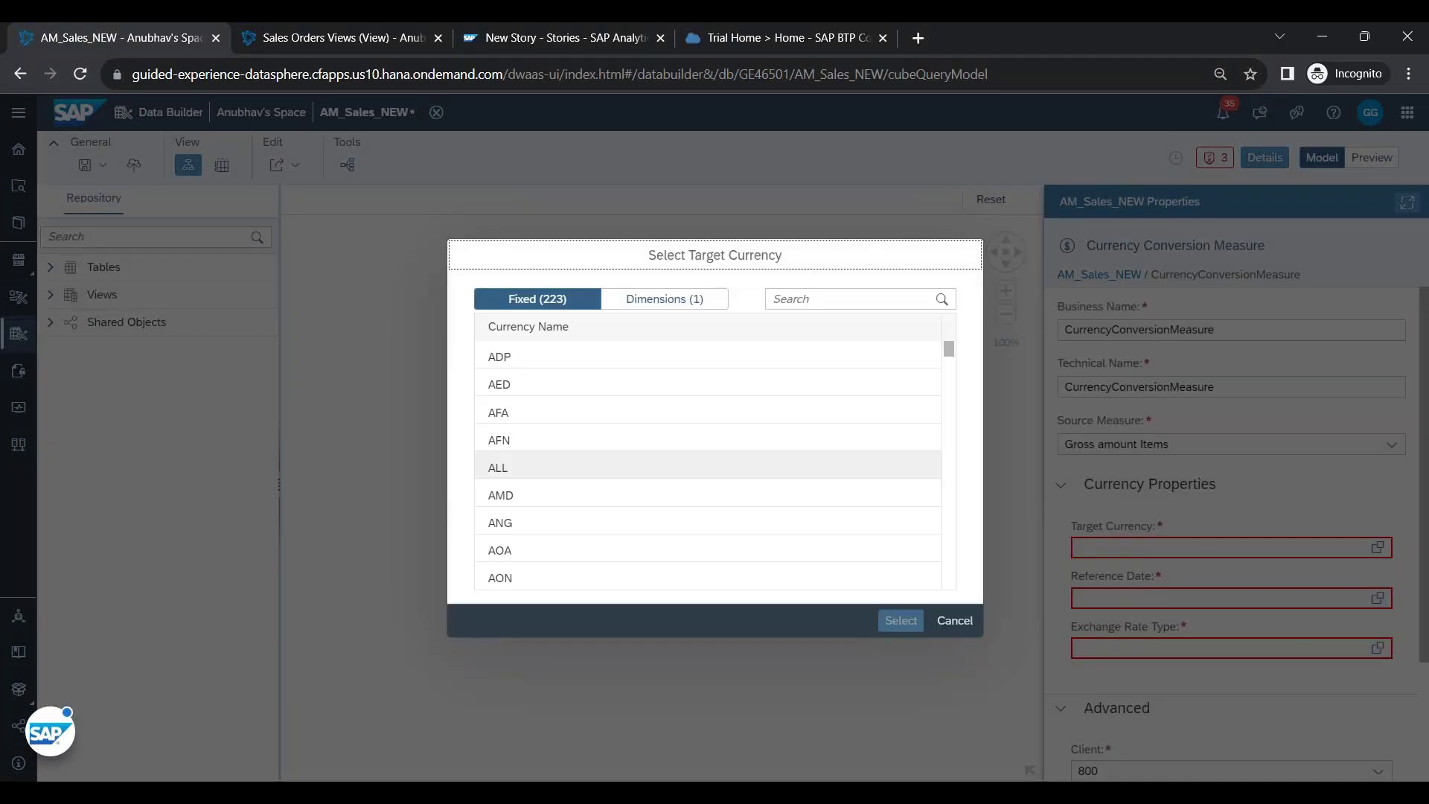
{"action": "left_click", "coordinate": [809, 296]}
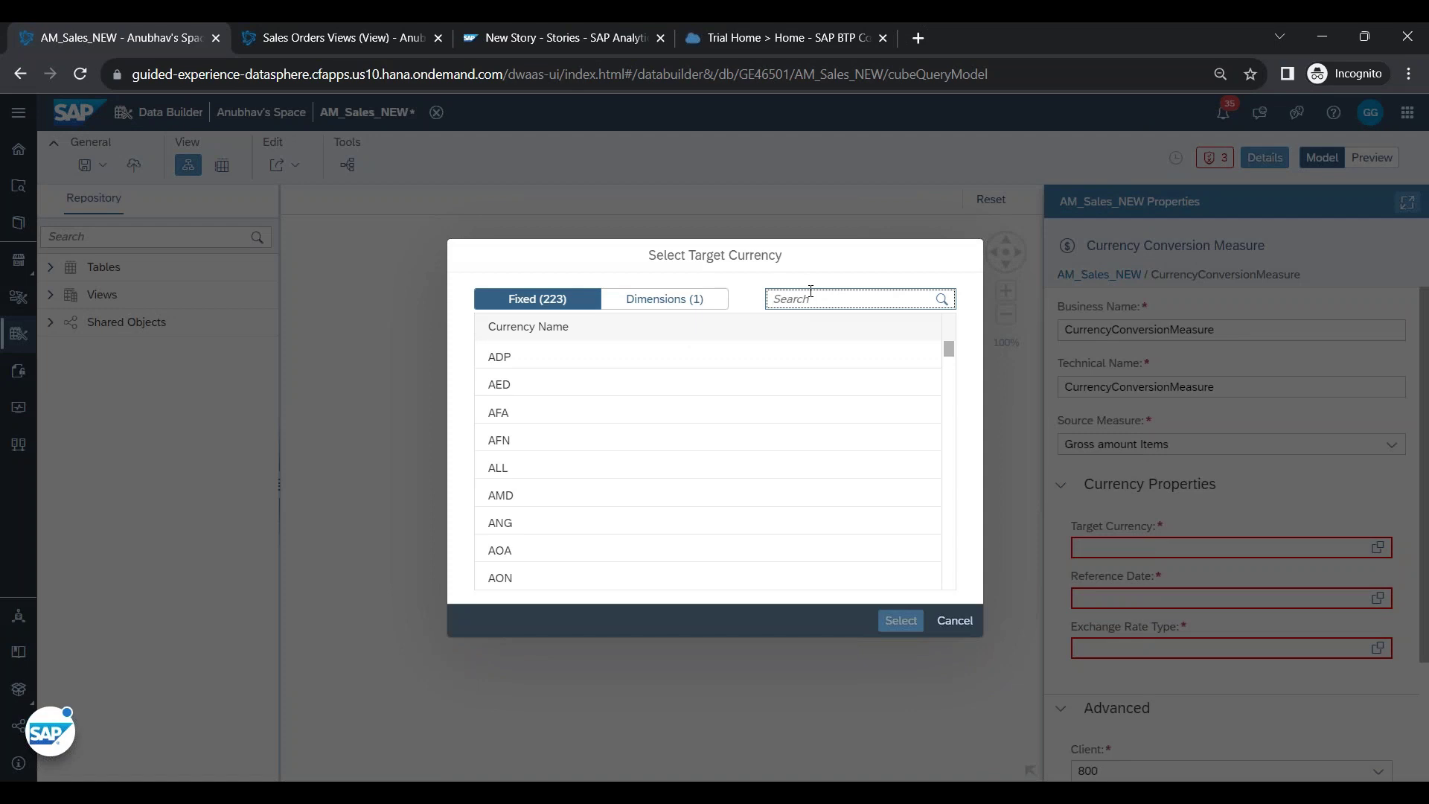
{"action": "type", "text": "EUR"}
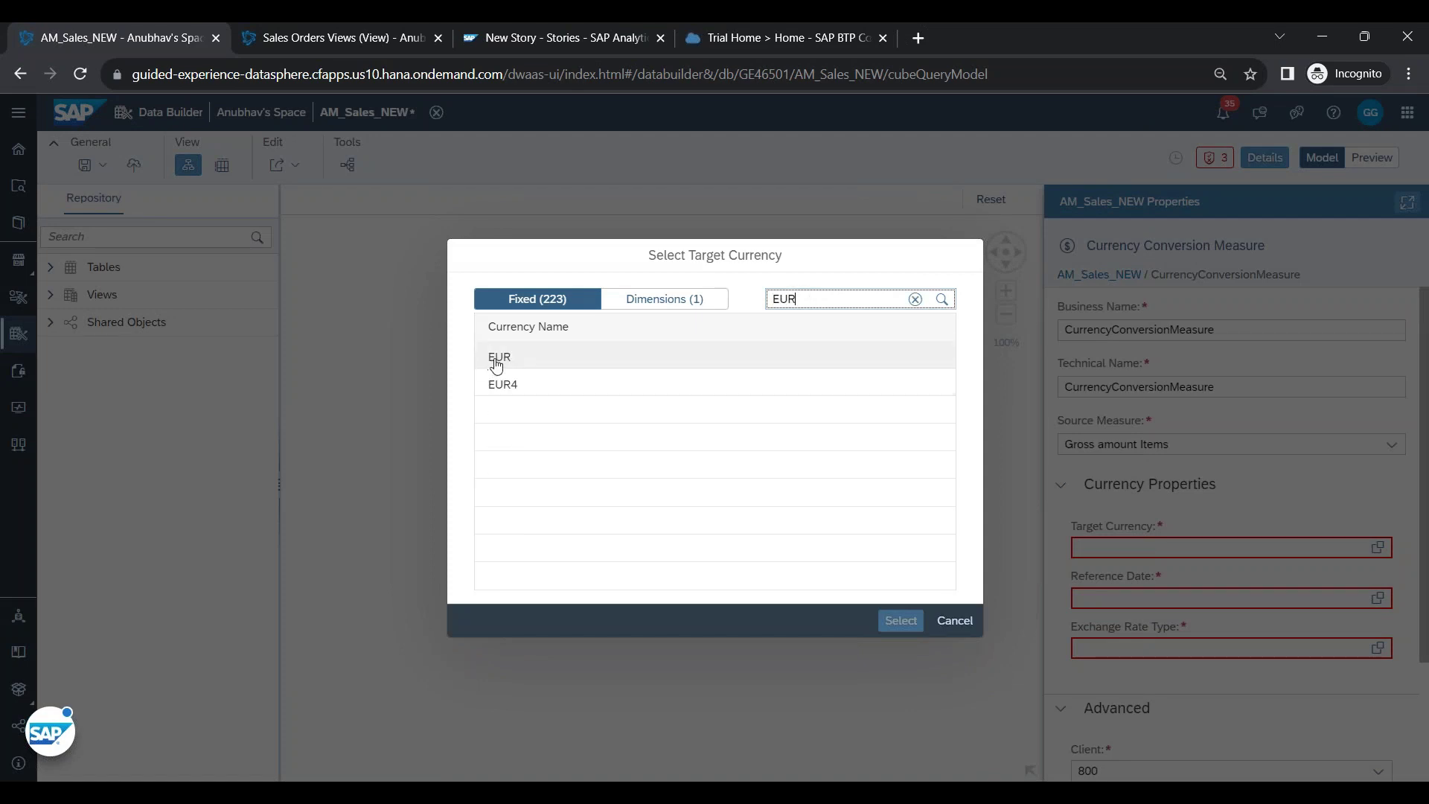
{"action": "left_click", "coordinate": [496, 360]}
{"action": "left_click", "coordinate": [902, 621]}
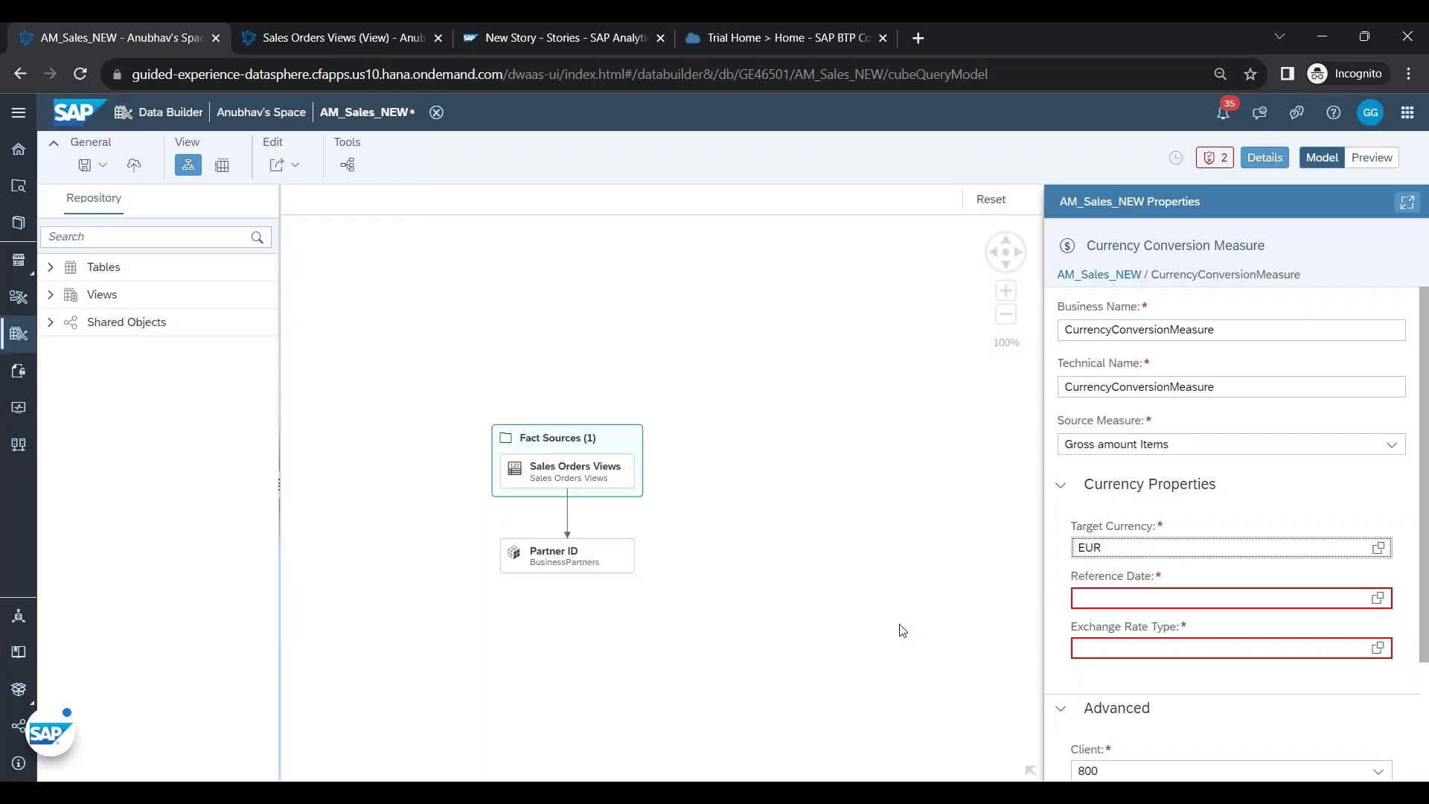
Step: Set the conversion's reference date type to Current Date, then bring up the exchange rate types
{"action": "left_click", "coordinate": [1377, 599]}
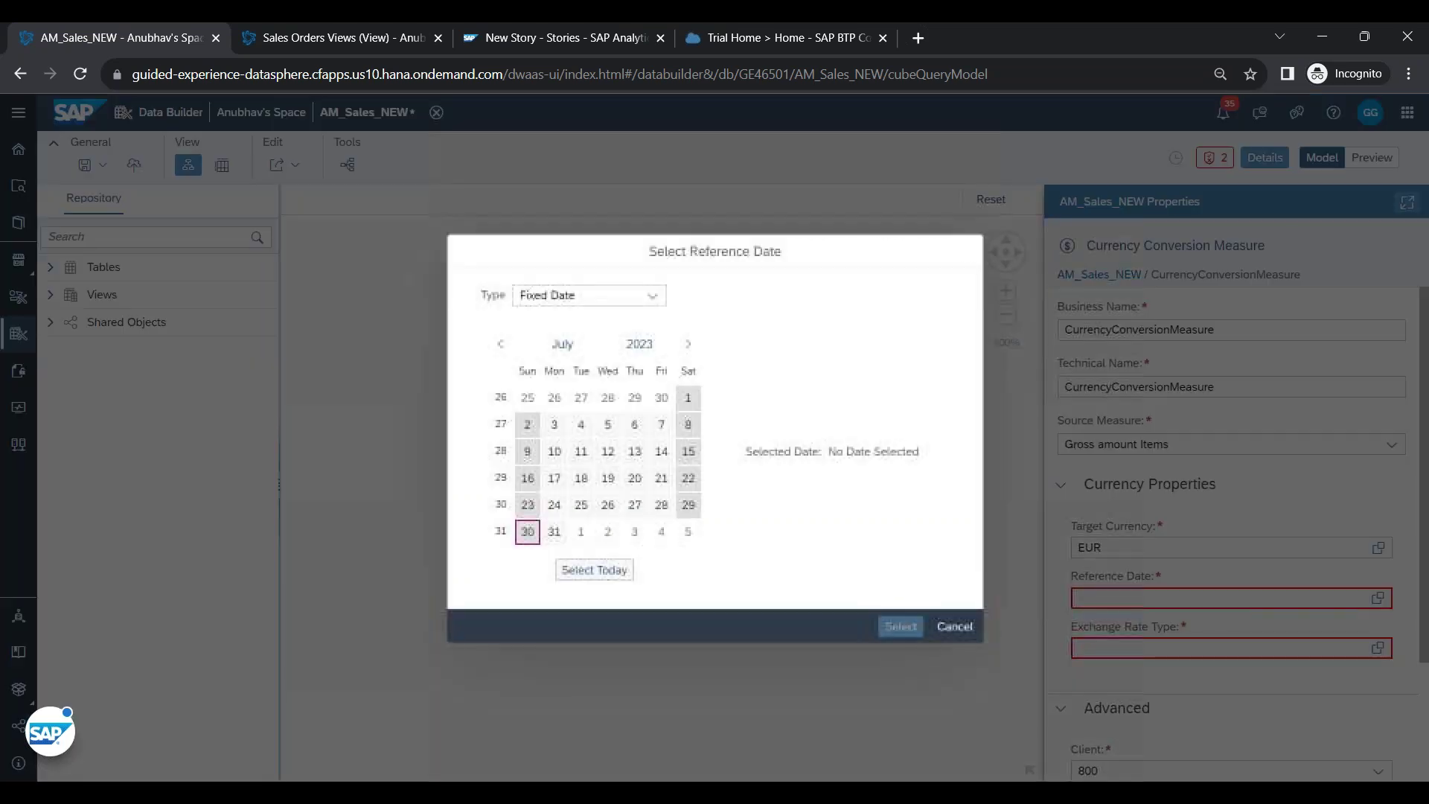
{"action": "left_click", "coordinate": [534, 531]}
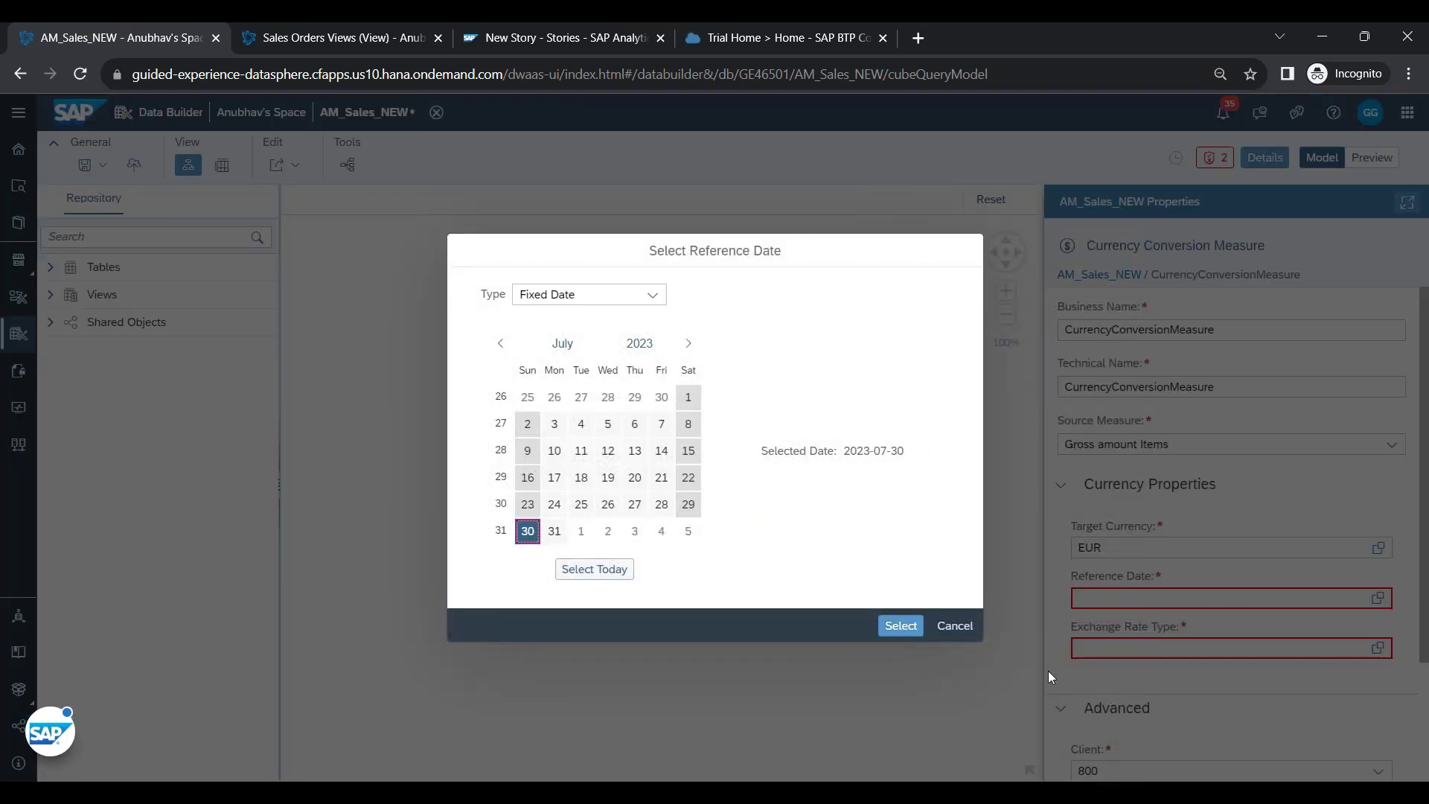
{"action": "left_click", "coordinate": [652, 294]}
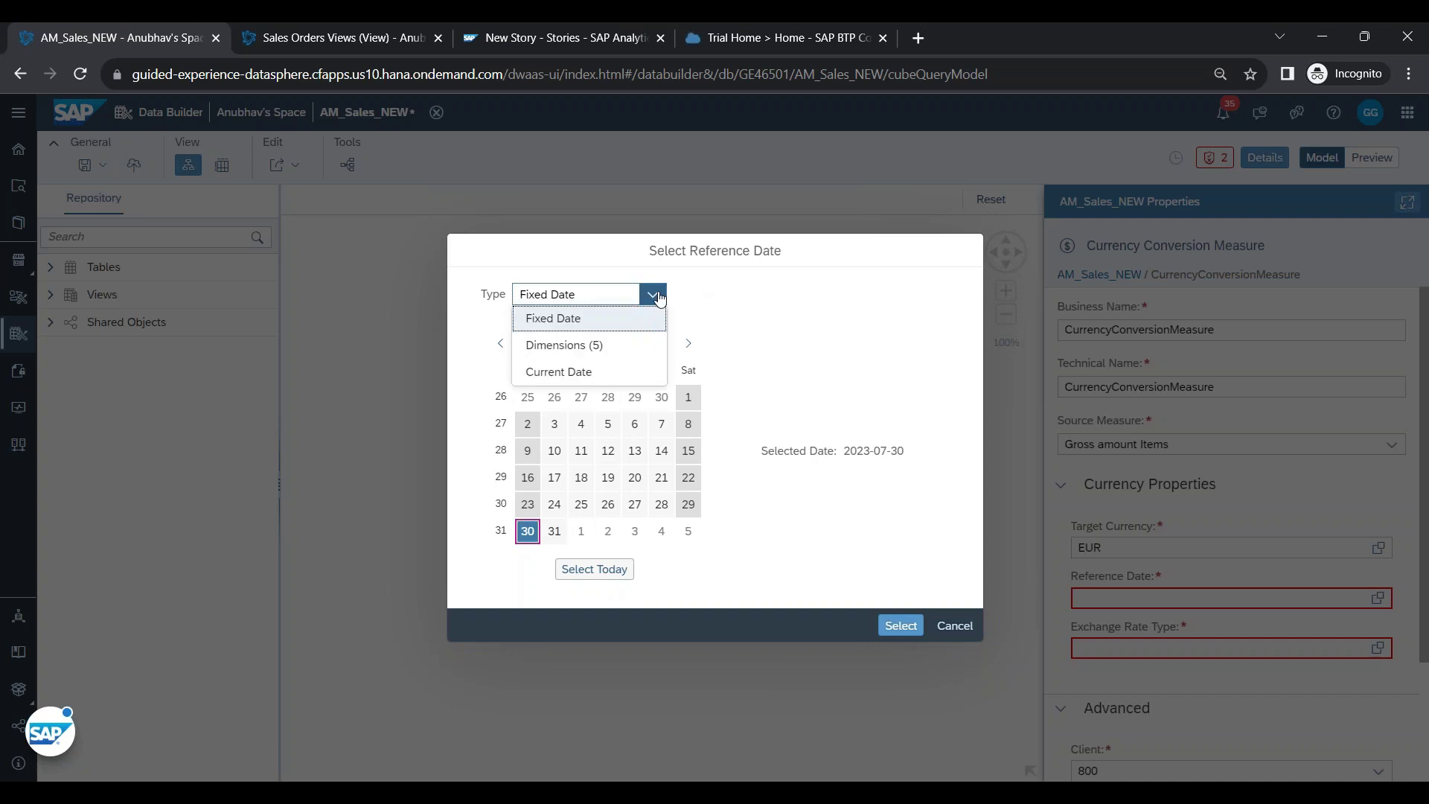
{"action": "left_click", "coordinate": [564, 347]}
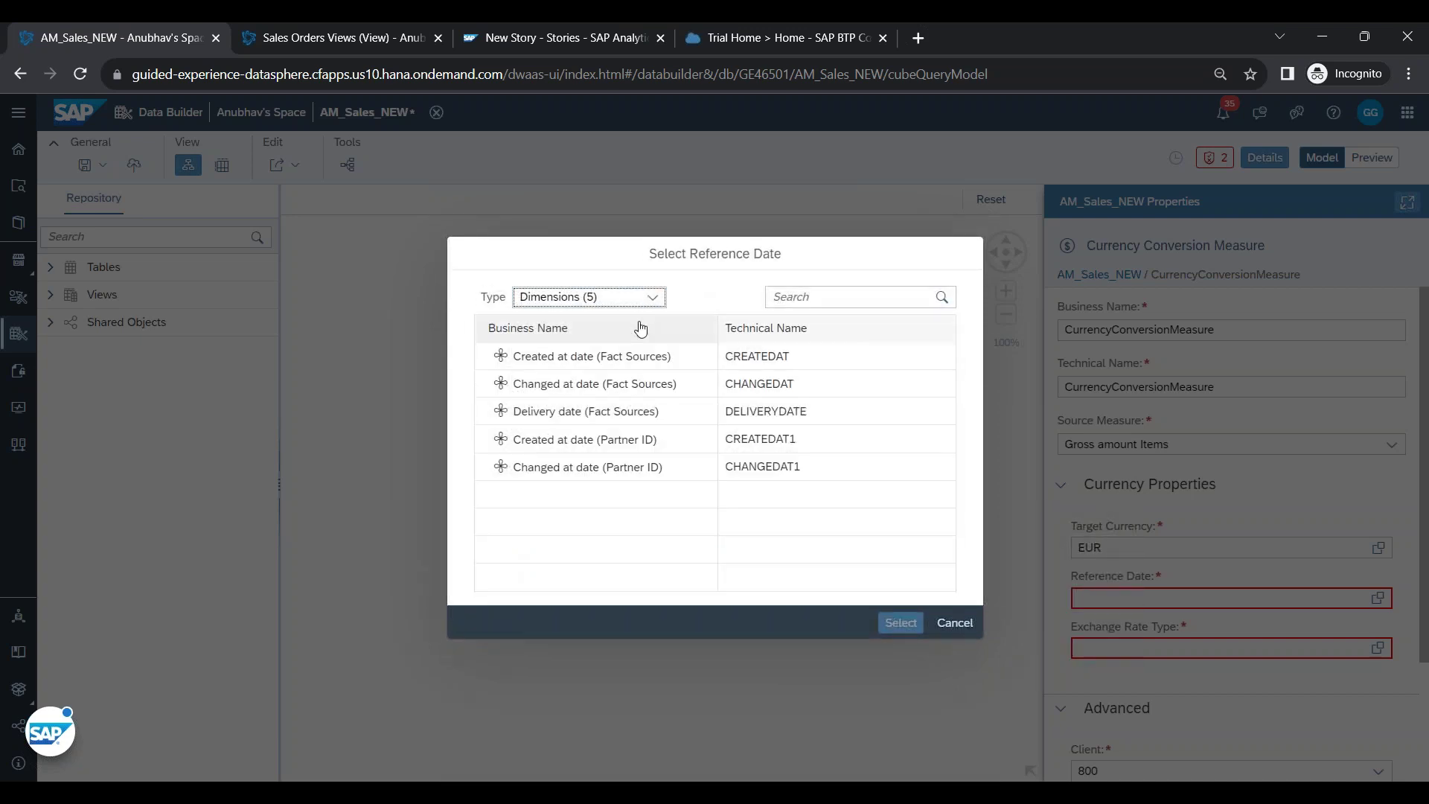
{"action": "left_click", "coordinate": [651, 297]}
{"action": "left_click", "coordinate": [588, 381]}
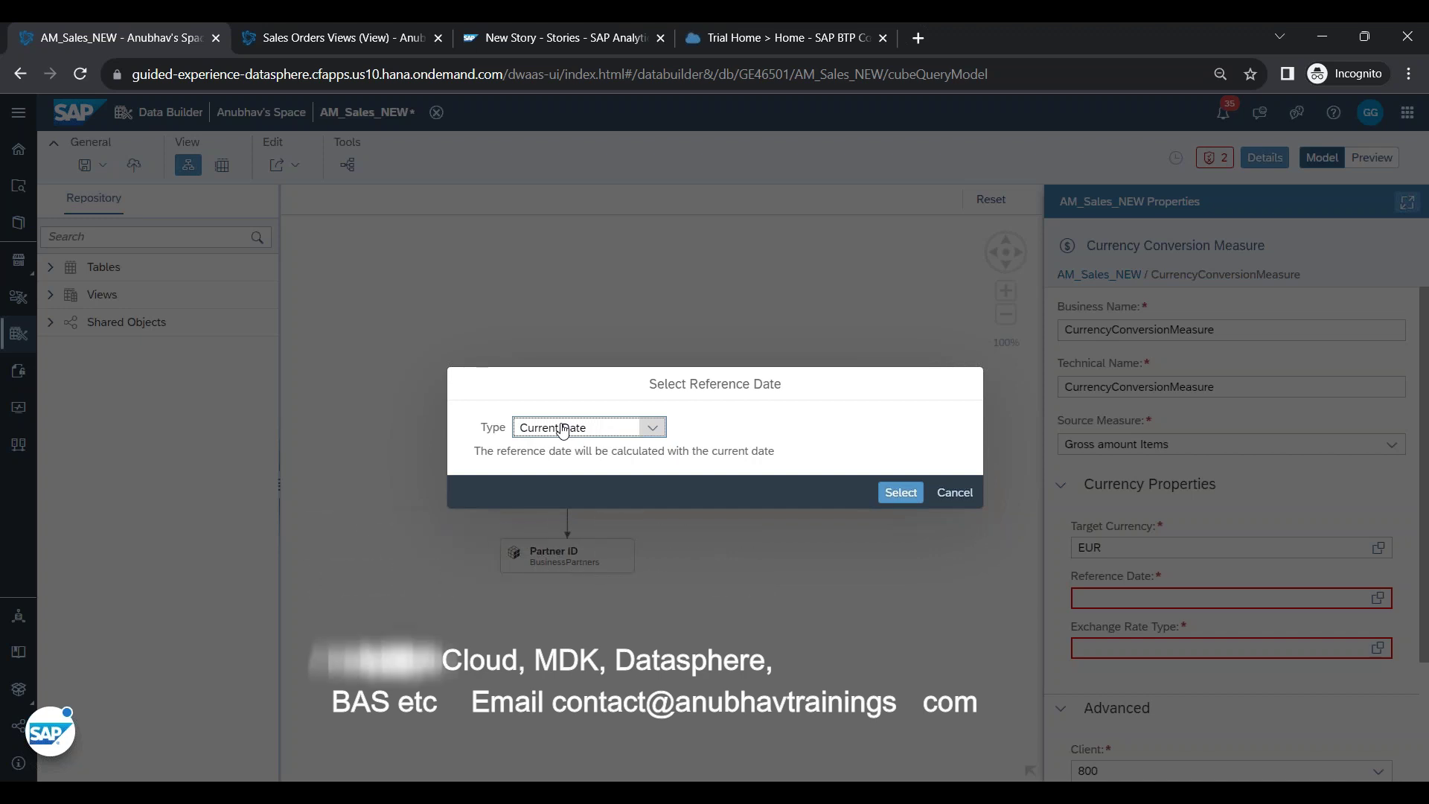
{"action": "left_click", "coordinate": [913, 493]}
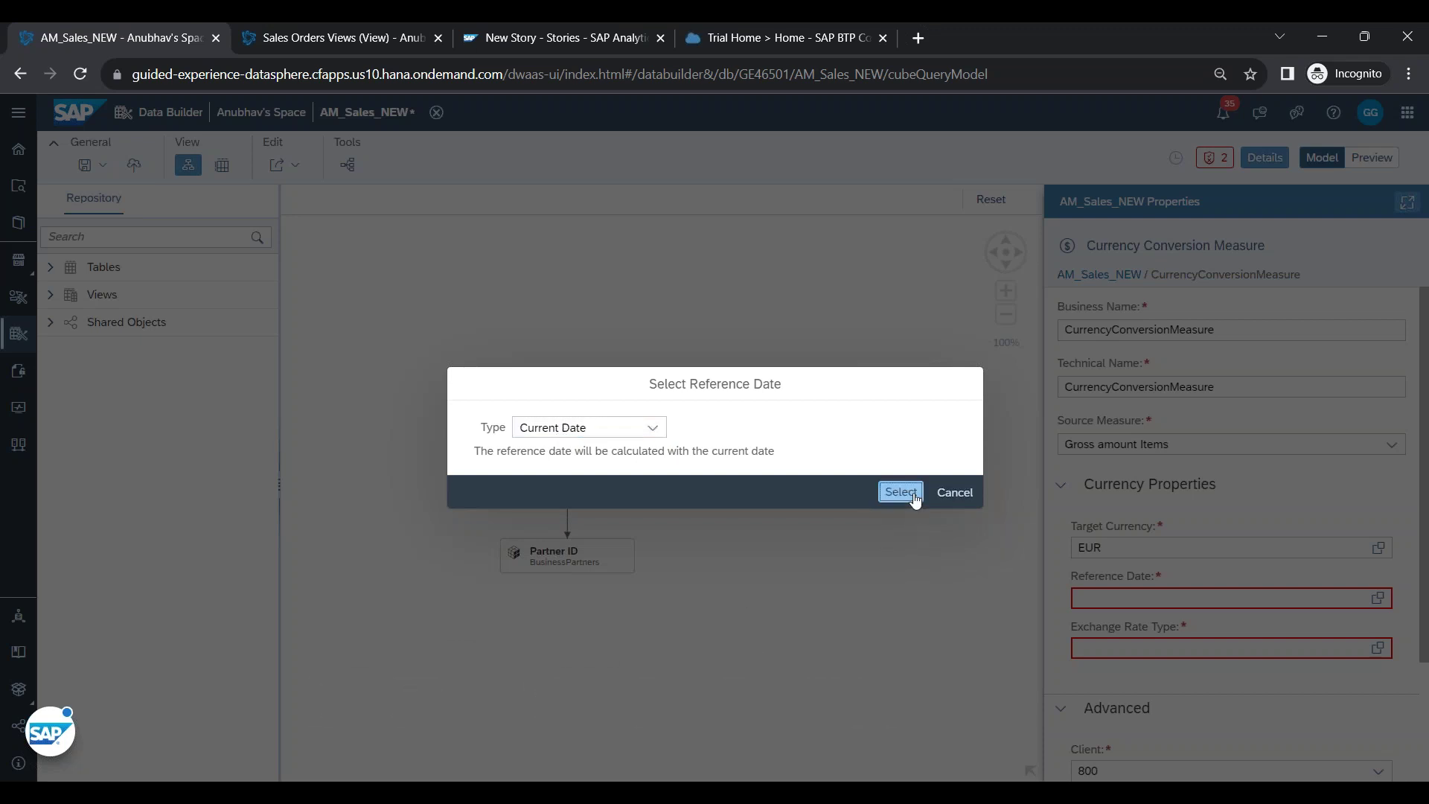
{"action": "left_click", "coordinate": [1378, 648]}
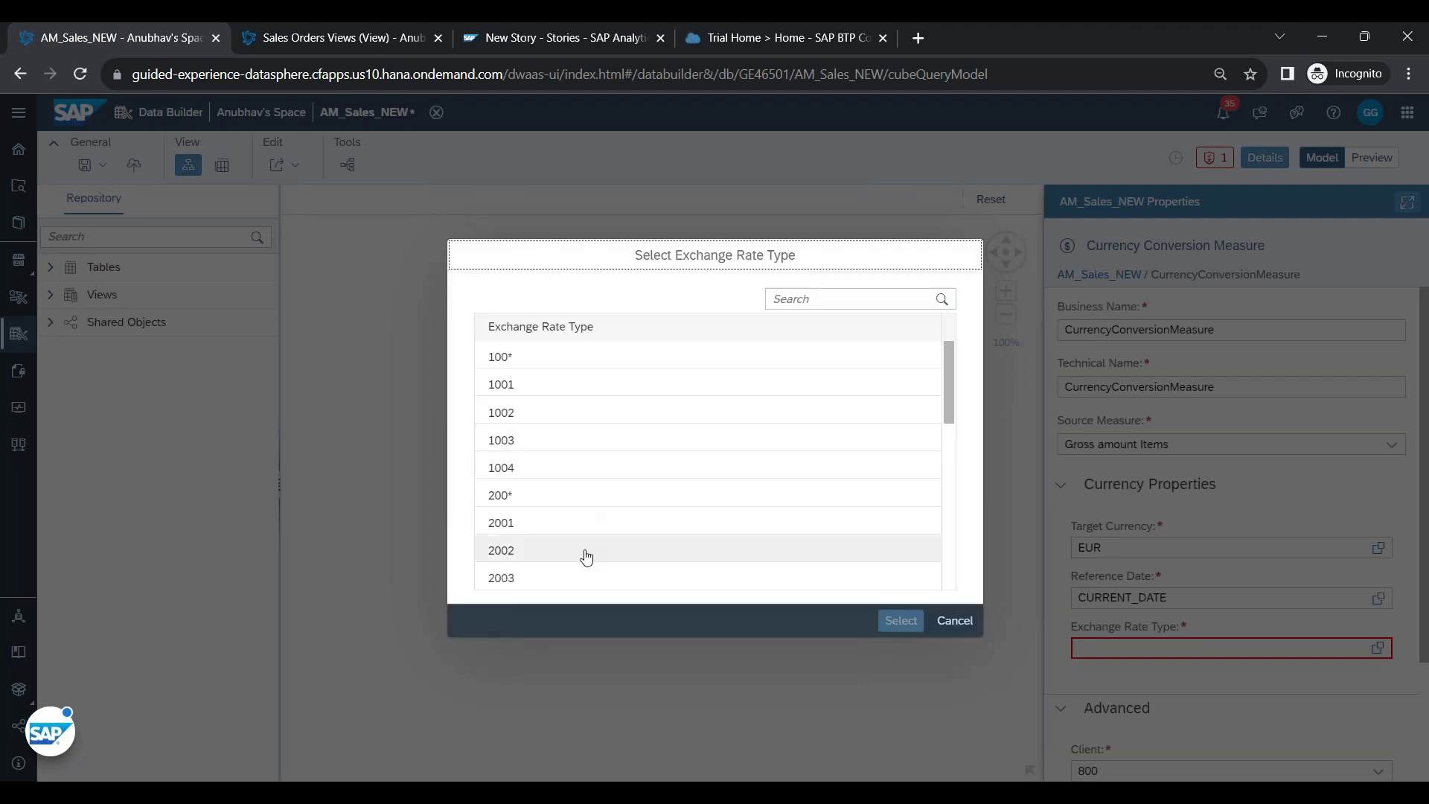
Step: Set the conversion's exchange rate type to M
{"action": "scroll", "coordinate": [583, 552], "scroll_direction": "down", "scroll_amount": 6}
{"action": "left_click", "coordinate": [524, 504]}
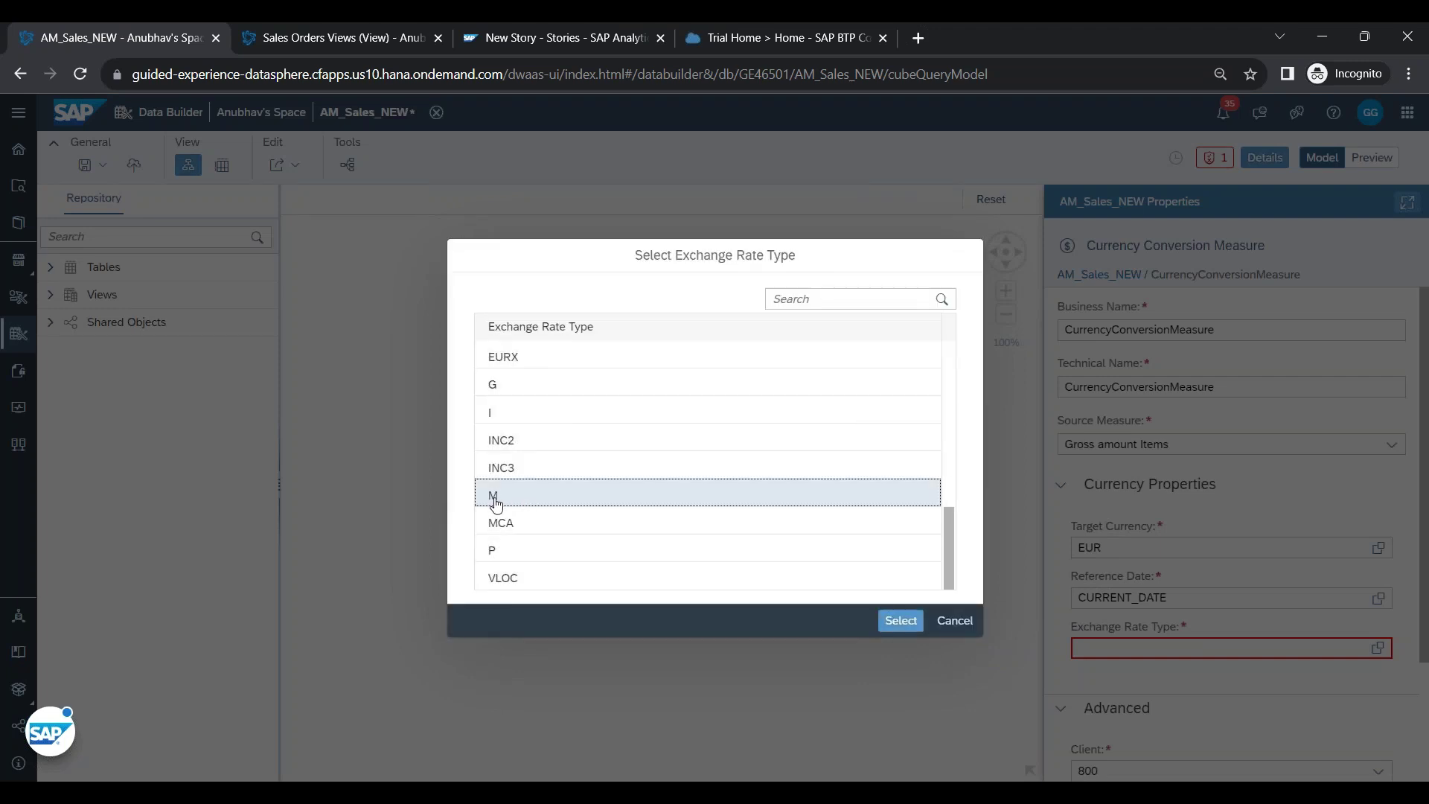
{"action": "left_click", "coordinate": [899, 621]}
Step: In the Advanced section, set conversion error handling to Set to Null
{"action": "scroll", "coordinate": [1149, 749], "scroll_direction": "down", "scroll_amount": 2}
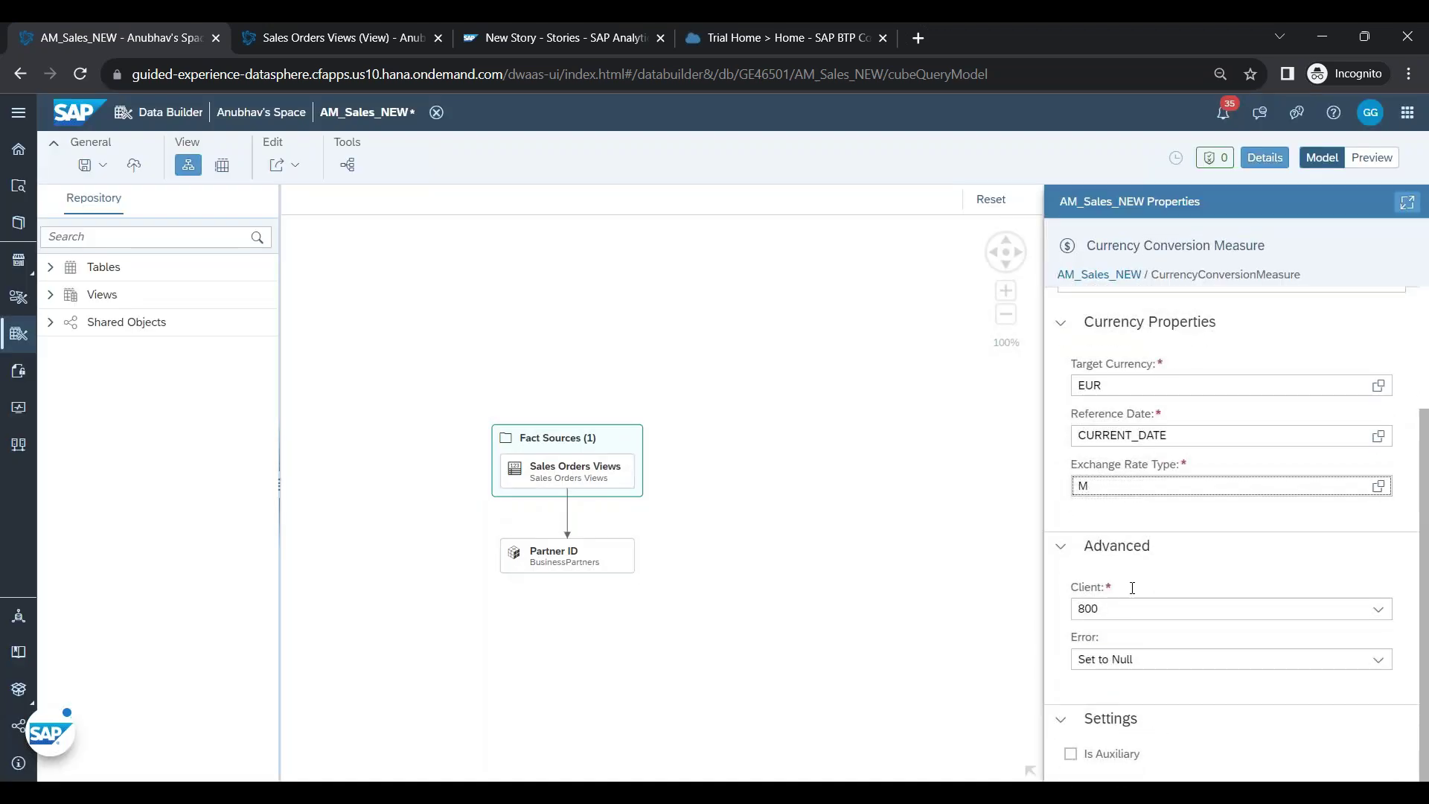
{"action": "left_click", "coordinate": [1143, 660]}
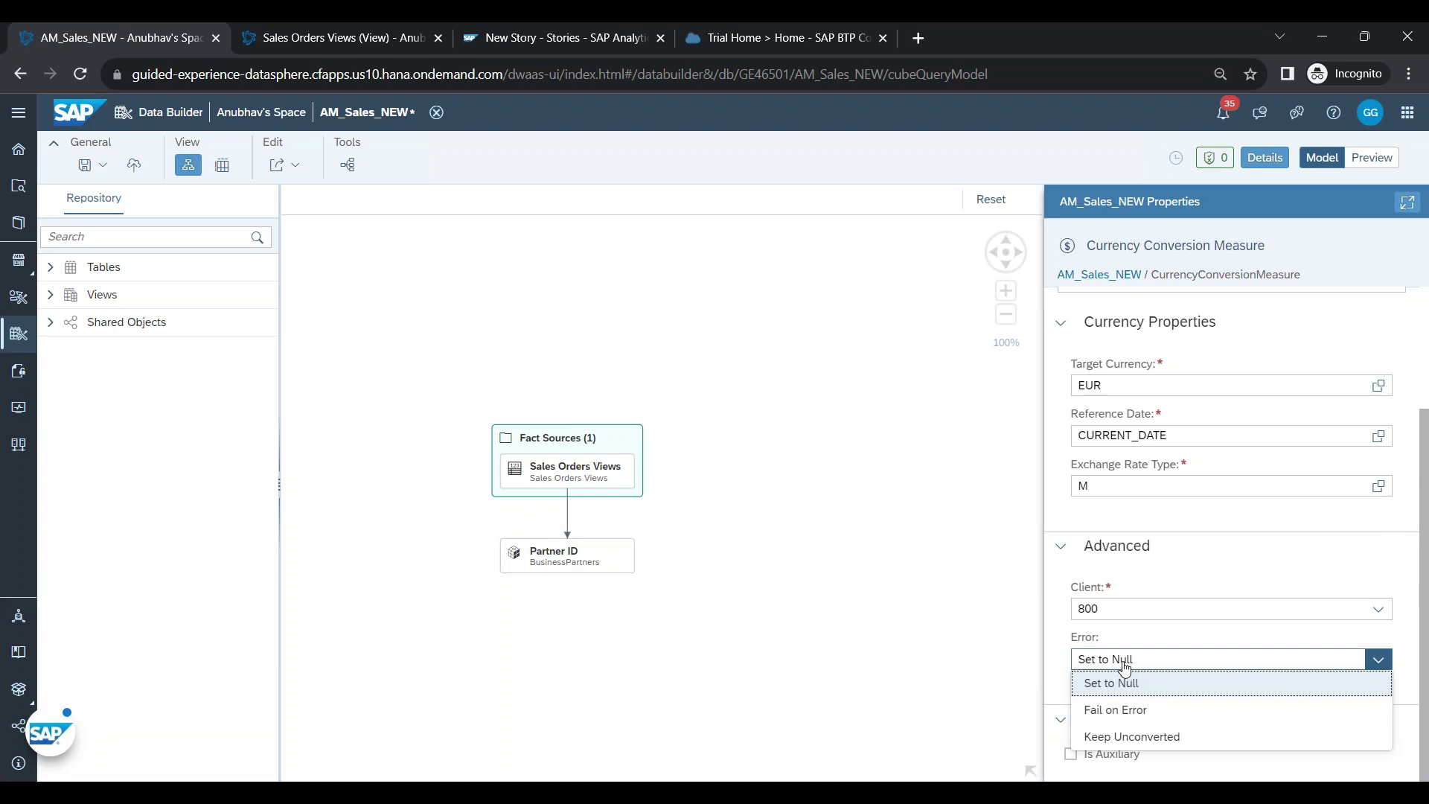
{"action": "left_click", "coordinate": [1114, 690]}
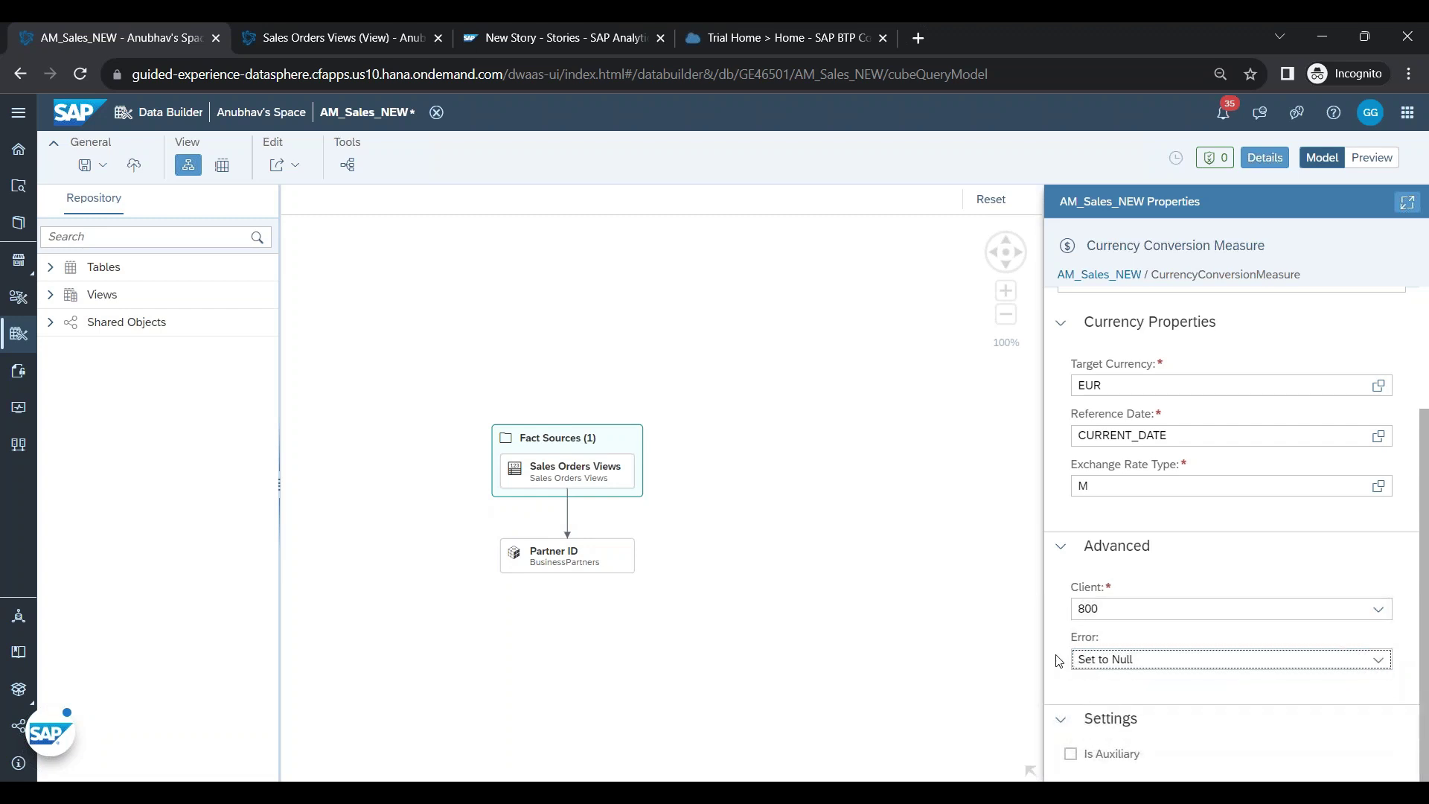
{"action": "left_click", "coordinate": [1088, 661]}
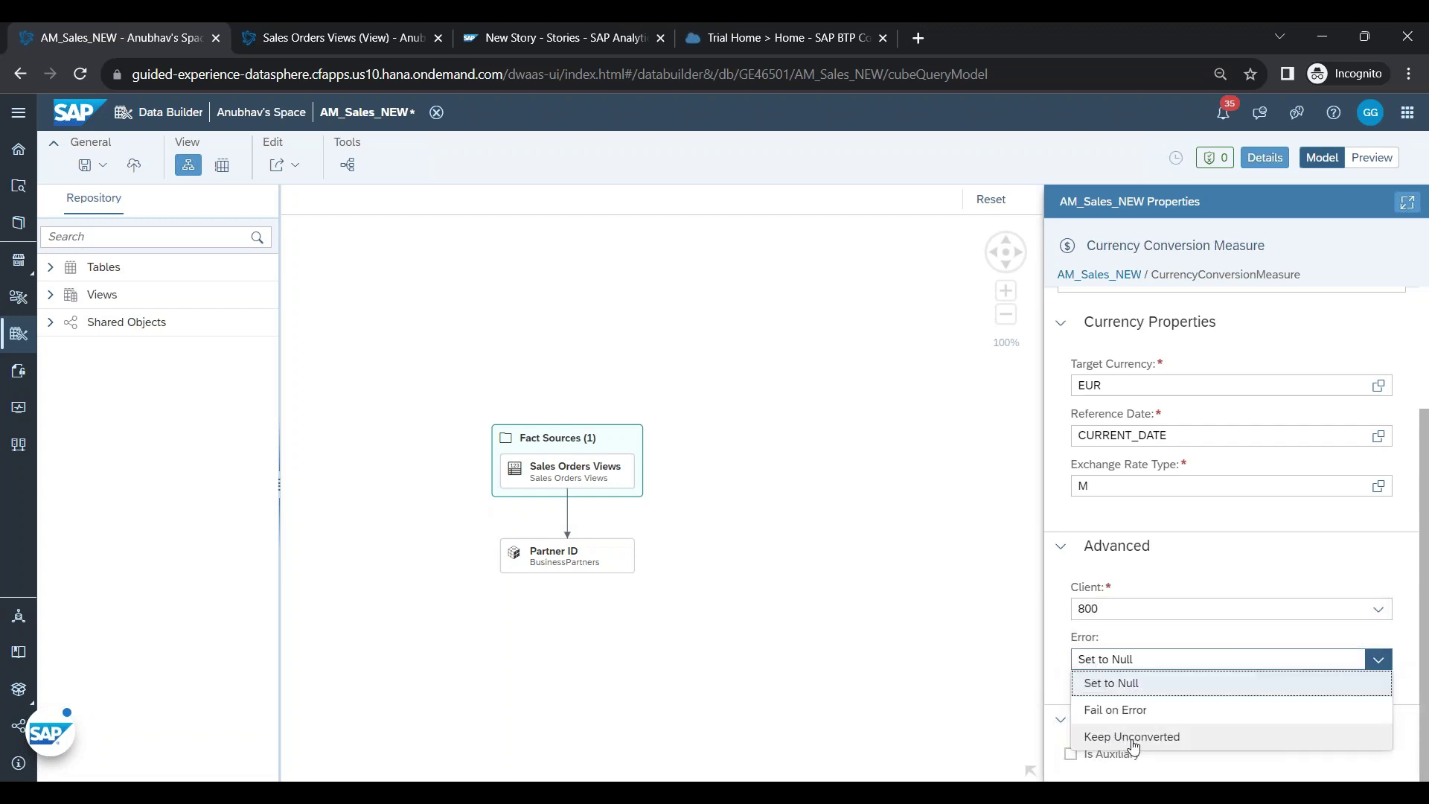
{"action": "left_click", "coordinate": [1122, 713]}
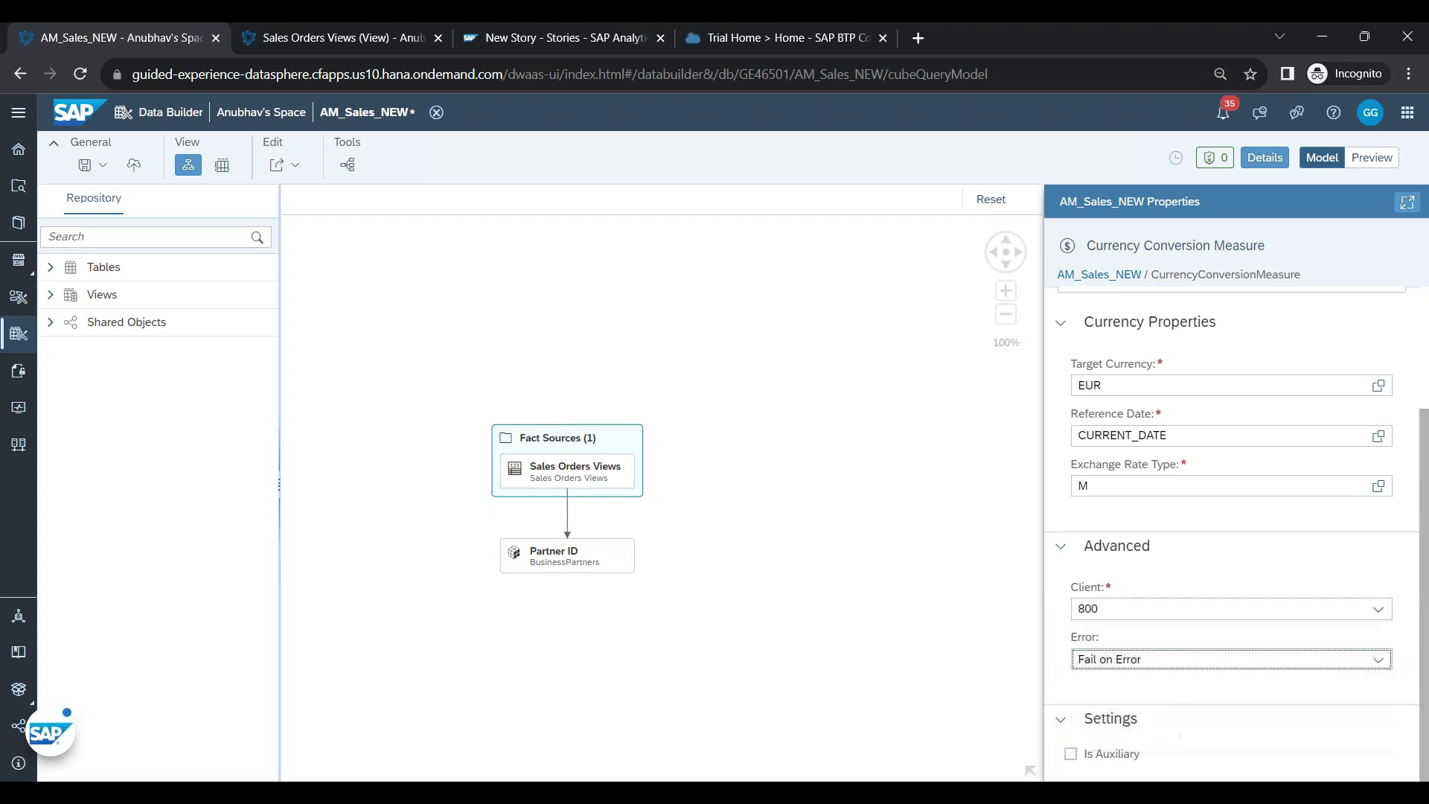
{"action": "left_click", "coordinate": [1162, 666]}
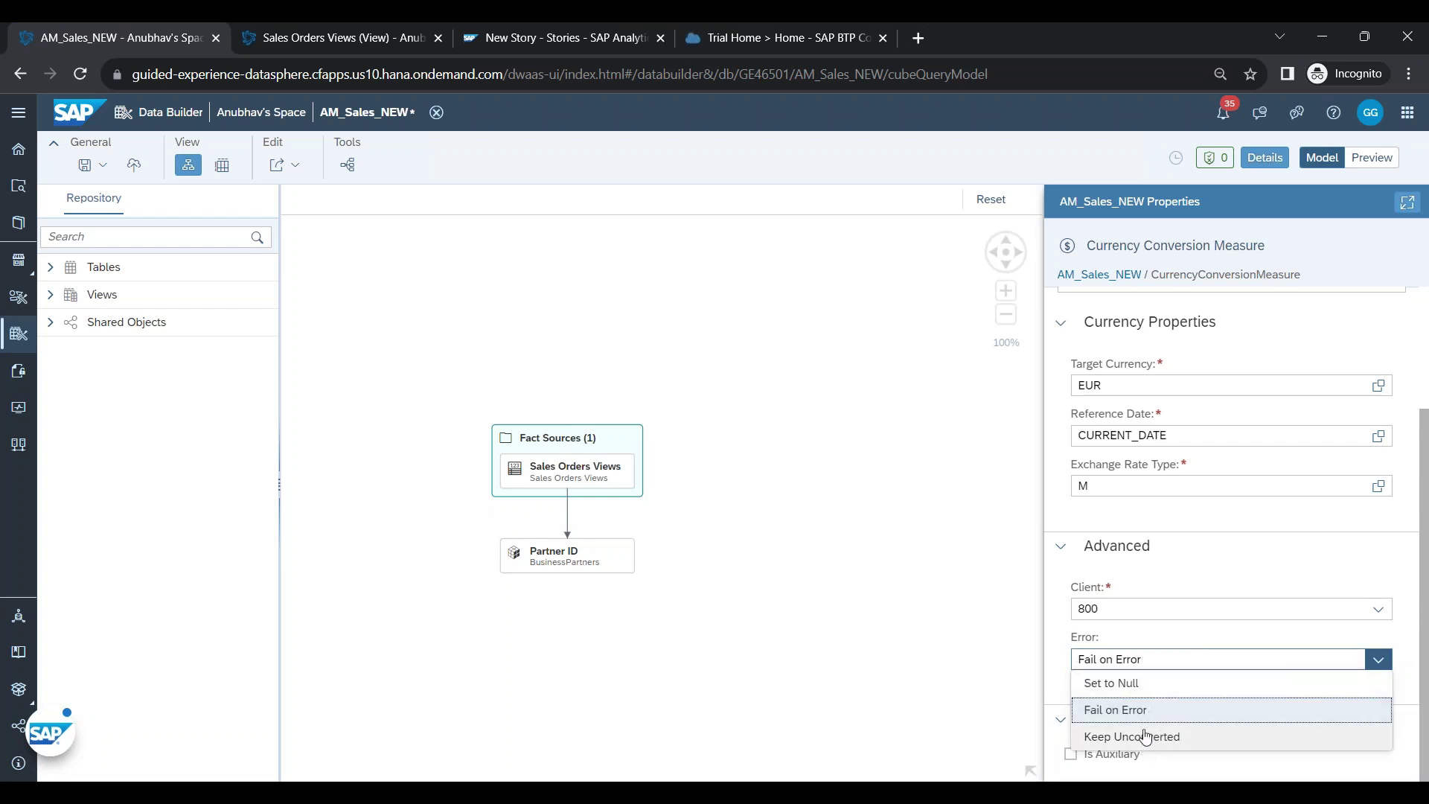
{"action": "left_click", "coordinate": [1137, 685]}
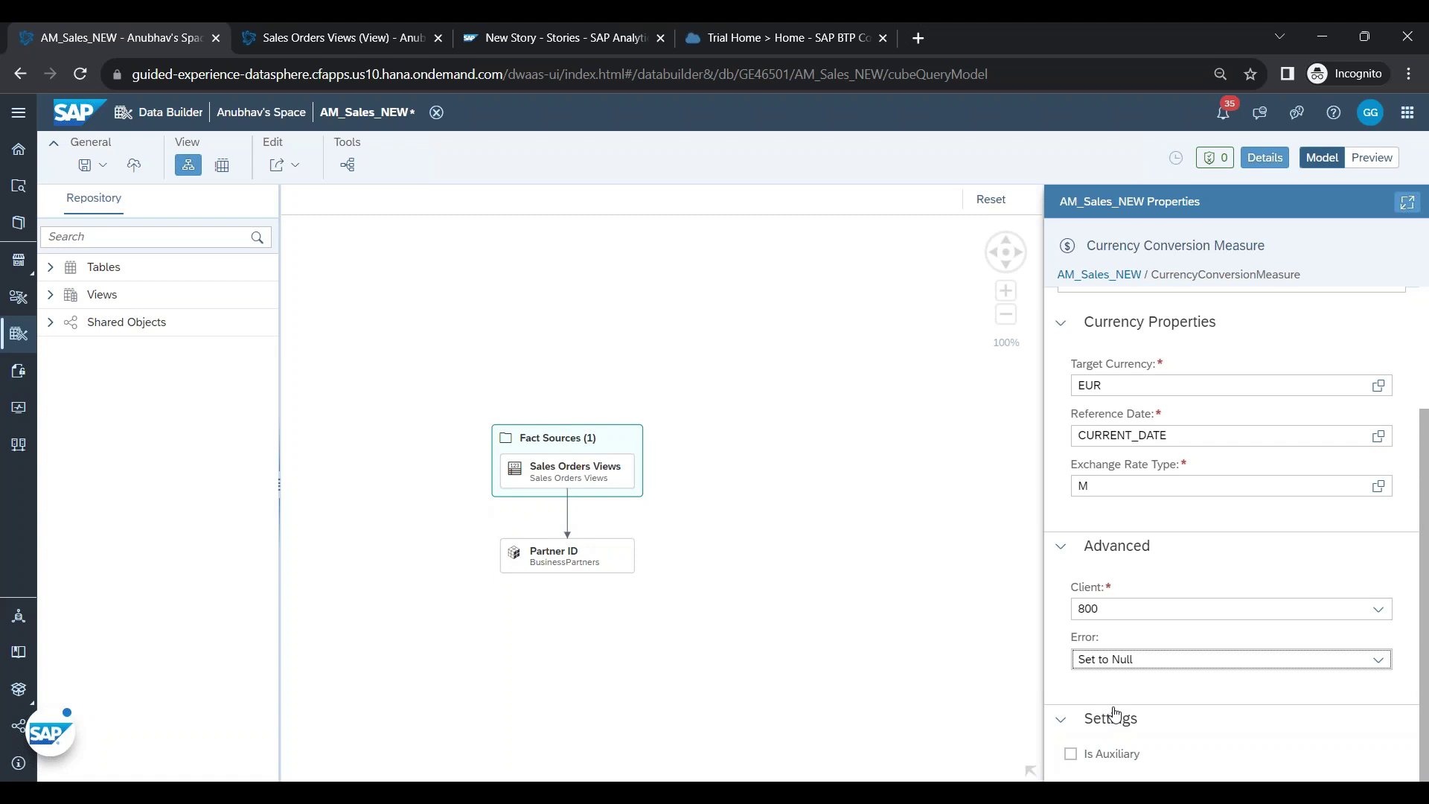
{"action": "scroll", "coordinate": [1114, 715], "scroll_direction": "up", "scroll_amount": 3}
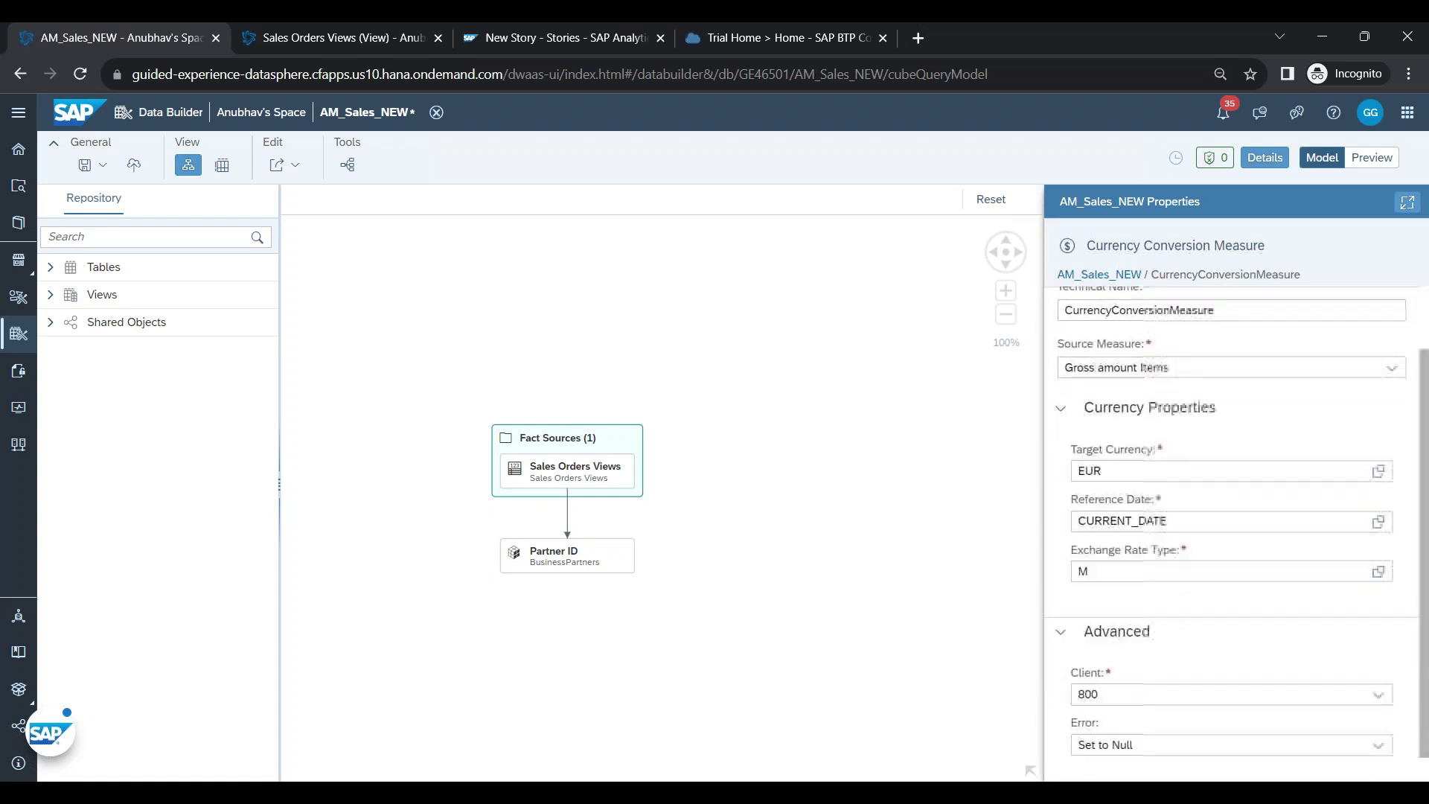
{"action": "scroll", "coordinate": [1186, 606], "scroll_direction": "down", "scroll_amount": 1}
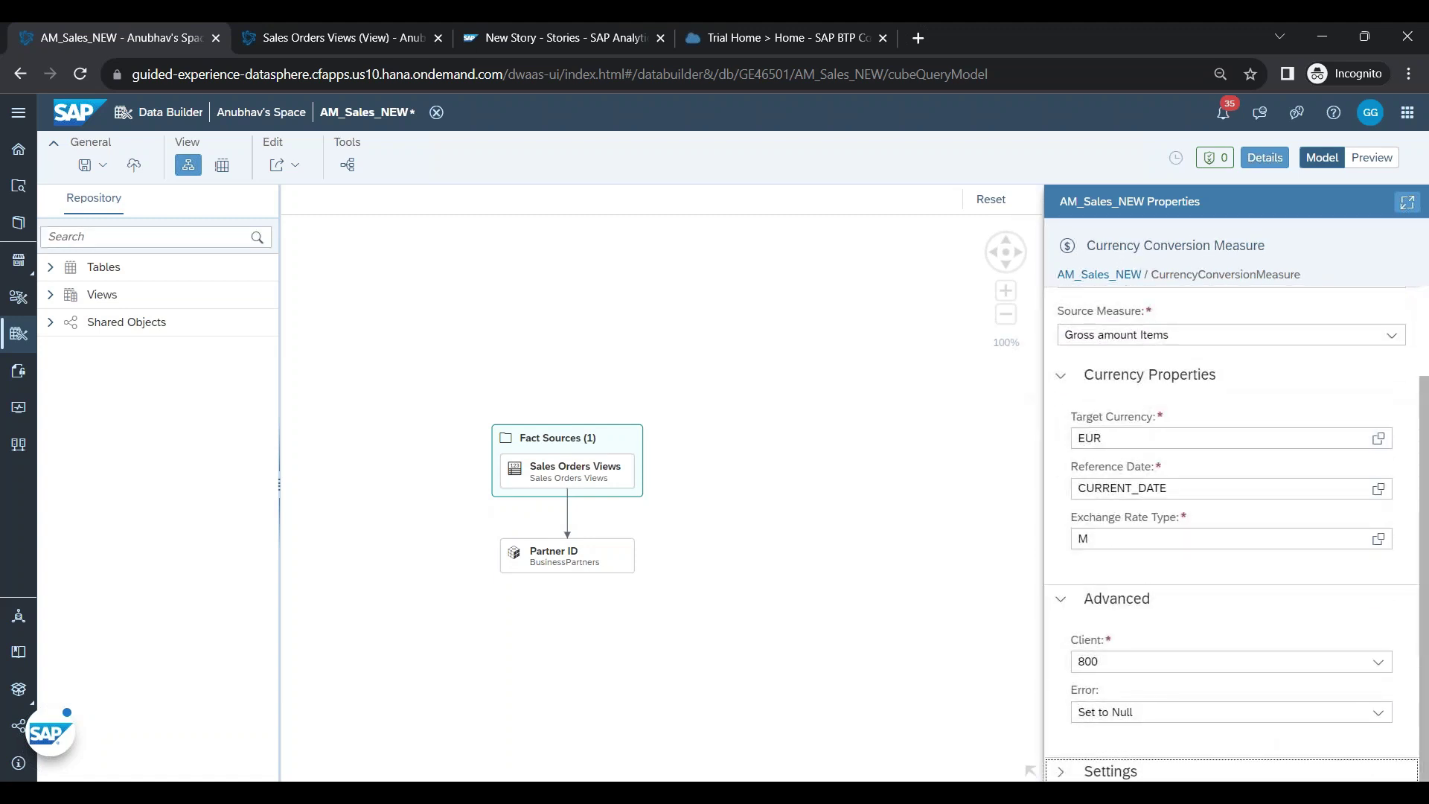
Step: Save and deploy the AM_Sales_NEW analytic model
{"action": "left_click", "coordinate": [103, 165]}
{"action": "left_click", "coordinate": [91, 188]}
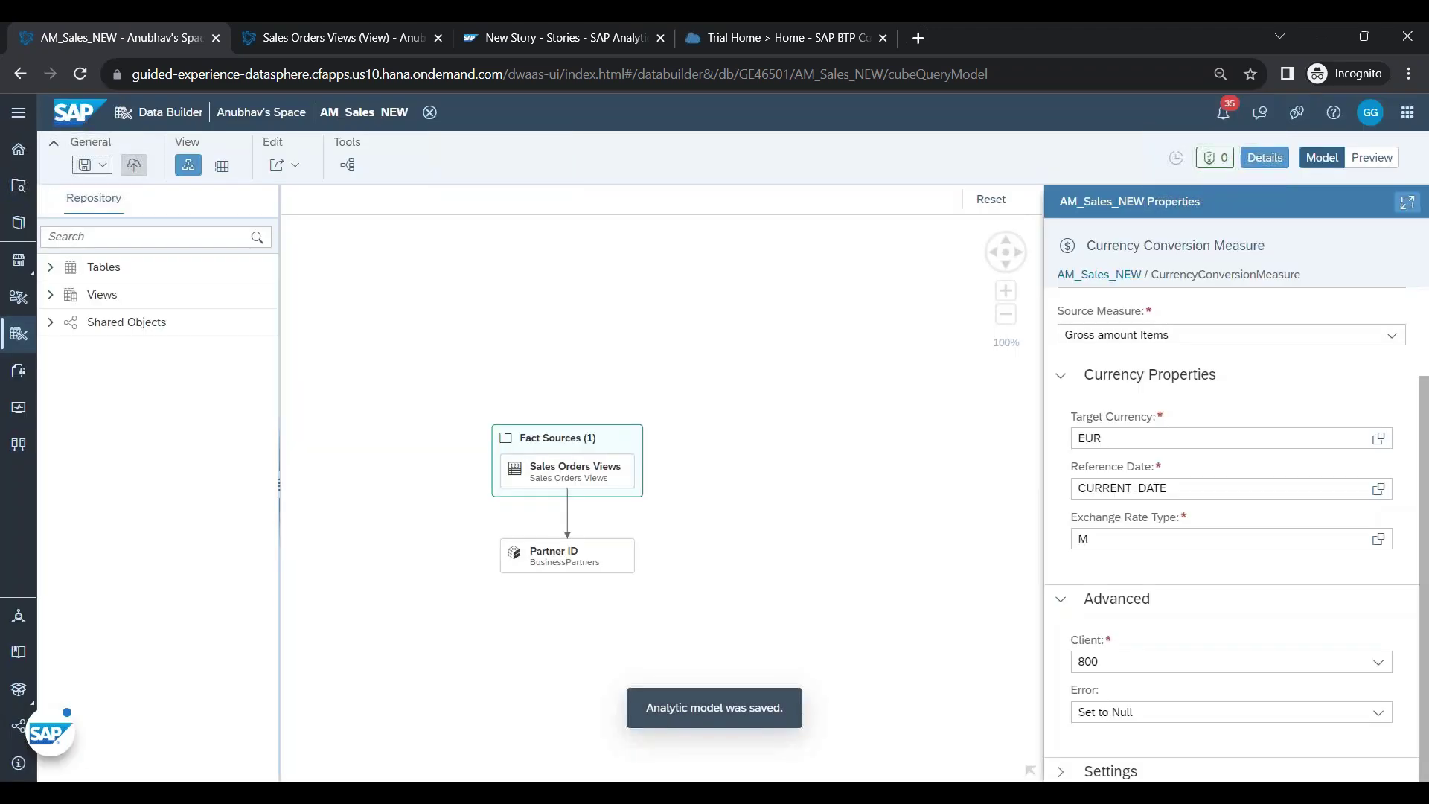
{"action": "left_click", "coordinate": [134, 165]}
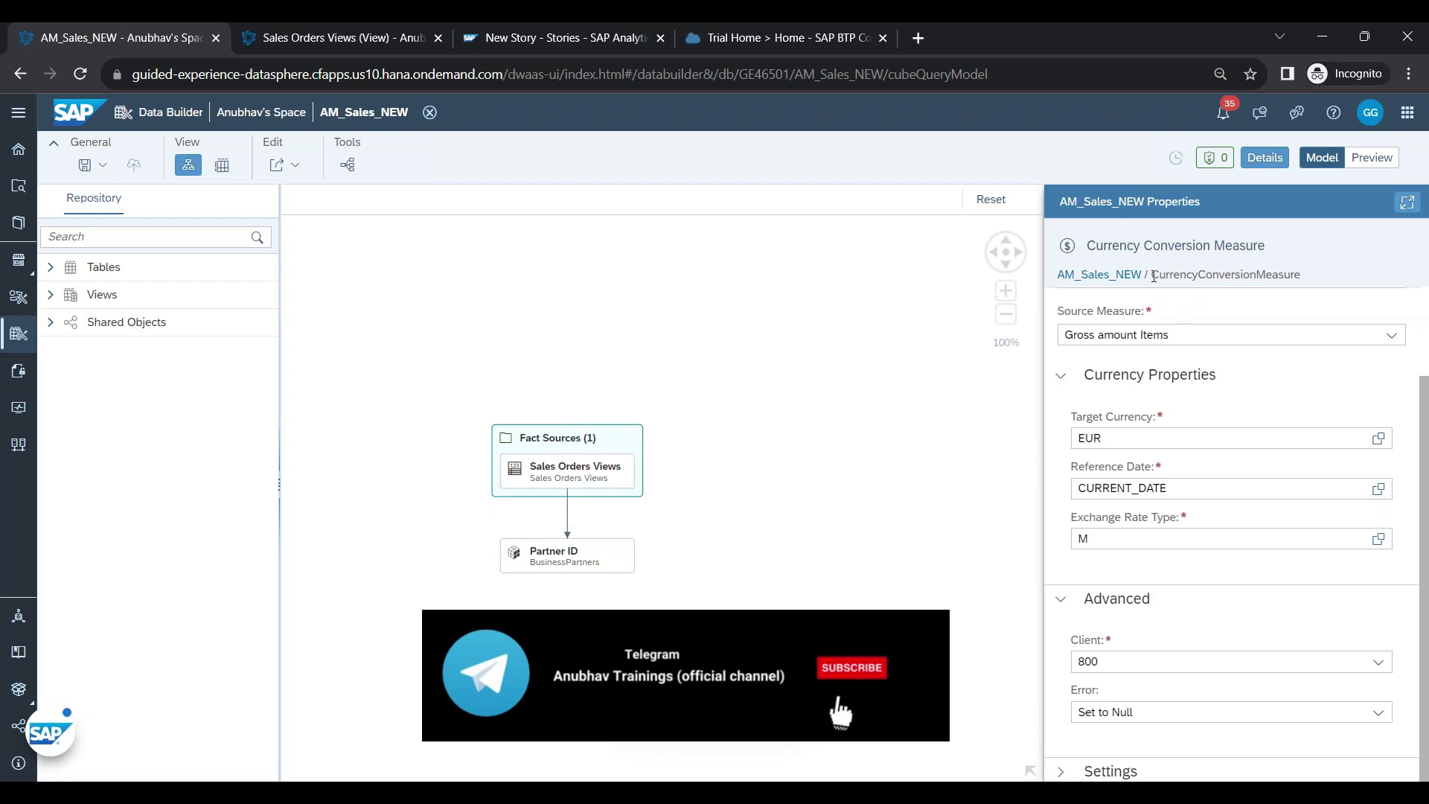
Step: Check the measure's technical name CurrencyConversionMeasure, then return to the AM_Sales_NEW overview
{"action": "left_click_drag", "start_coordinate": [1086, 245], "coordinate": [1265, 246]}
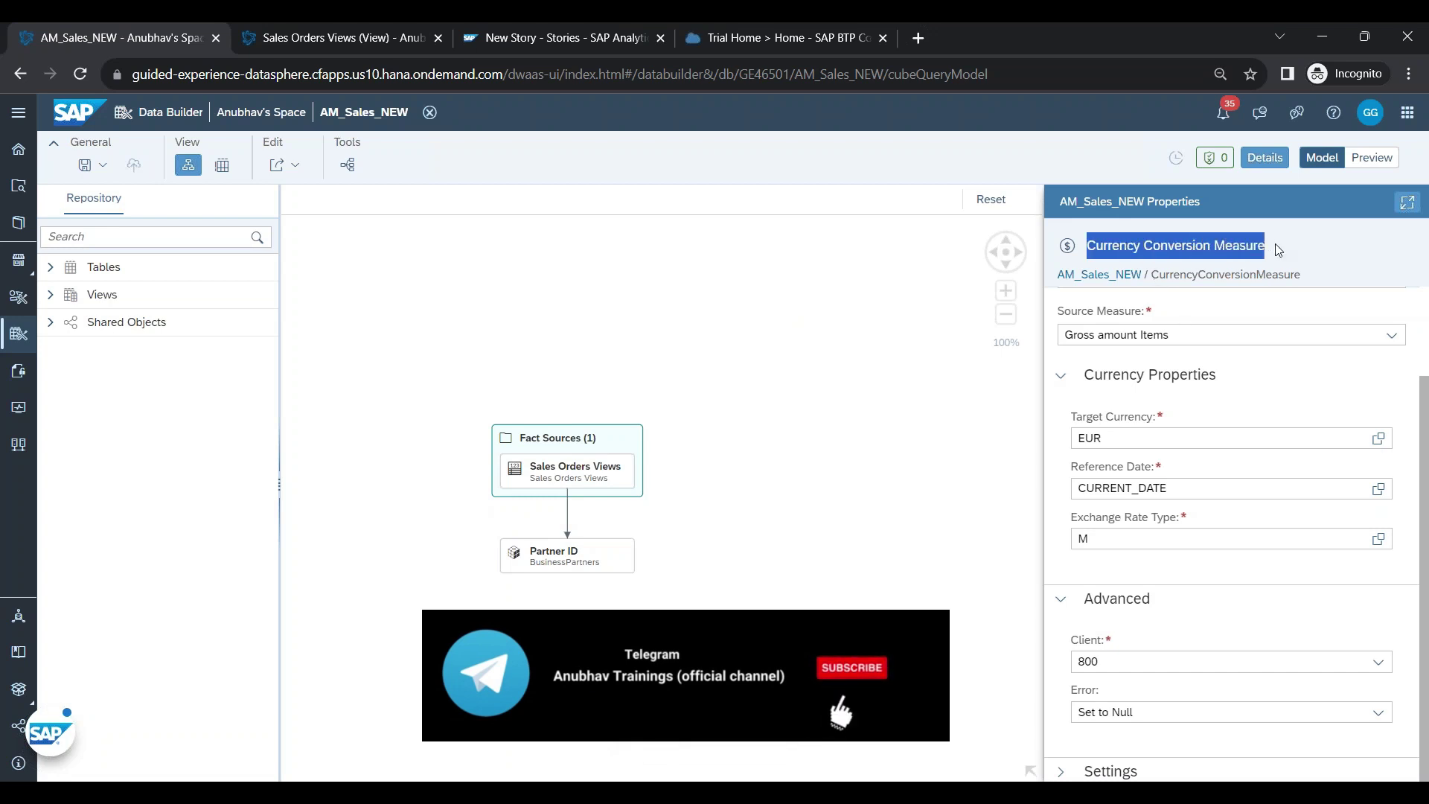
{"action": "left_click", "coordinate": [1301, 275]}
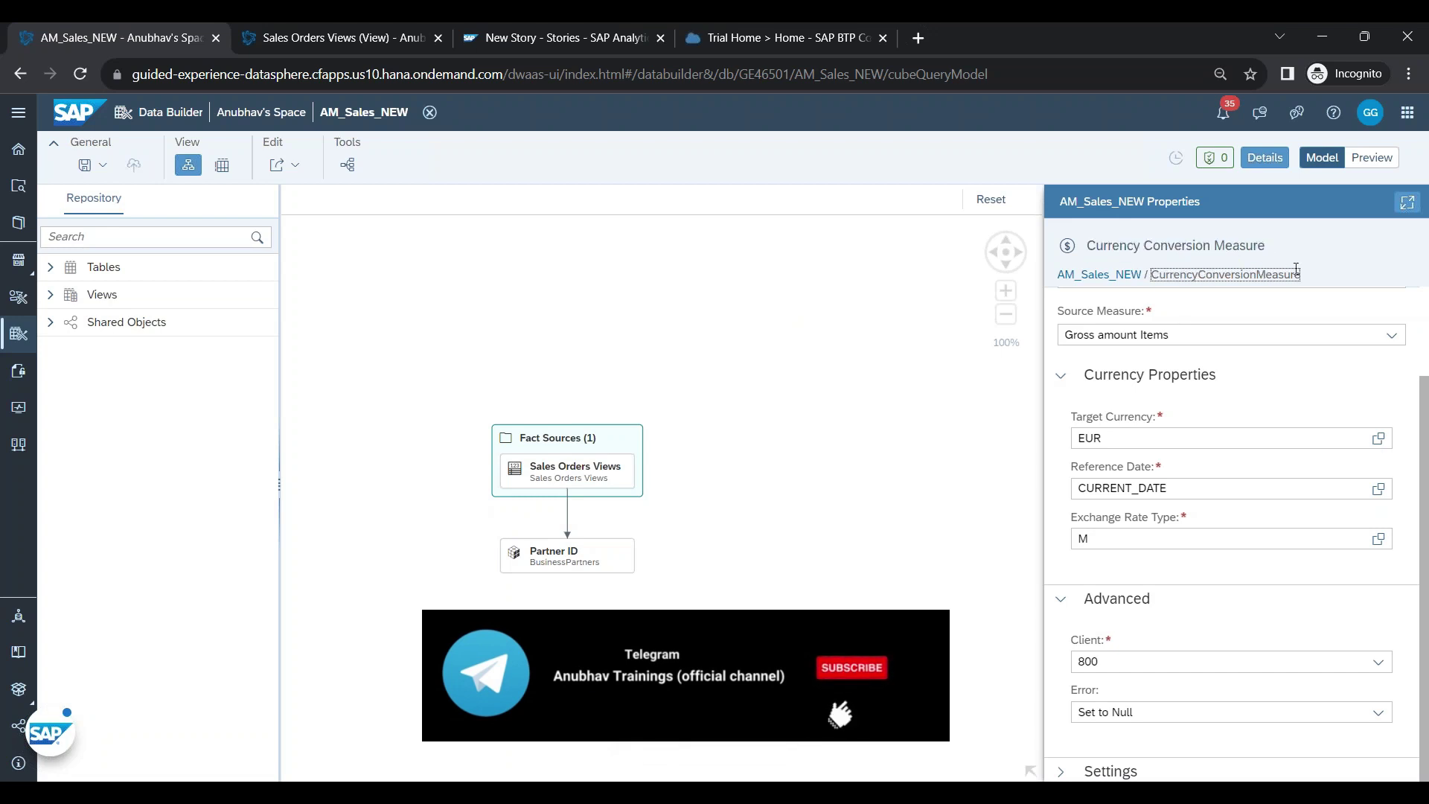
{"action": "double_click", "coordinate": [1278, 274]}
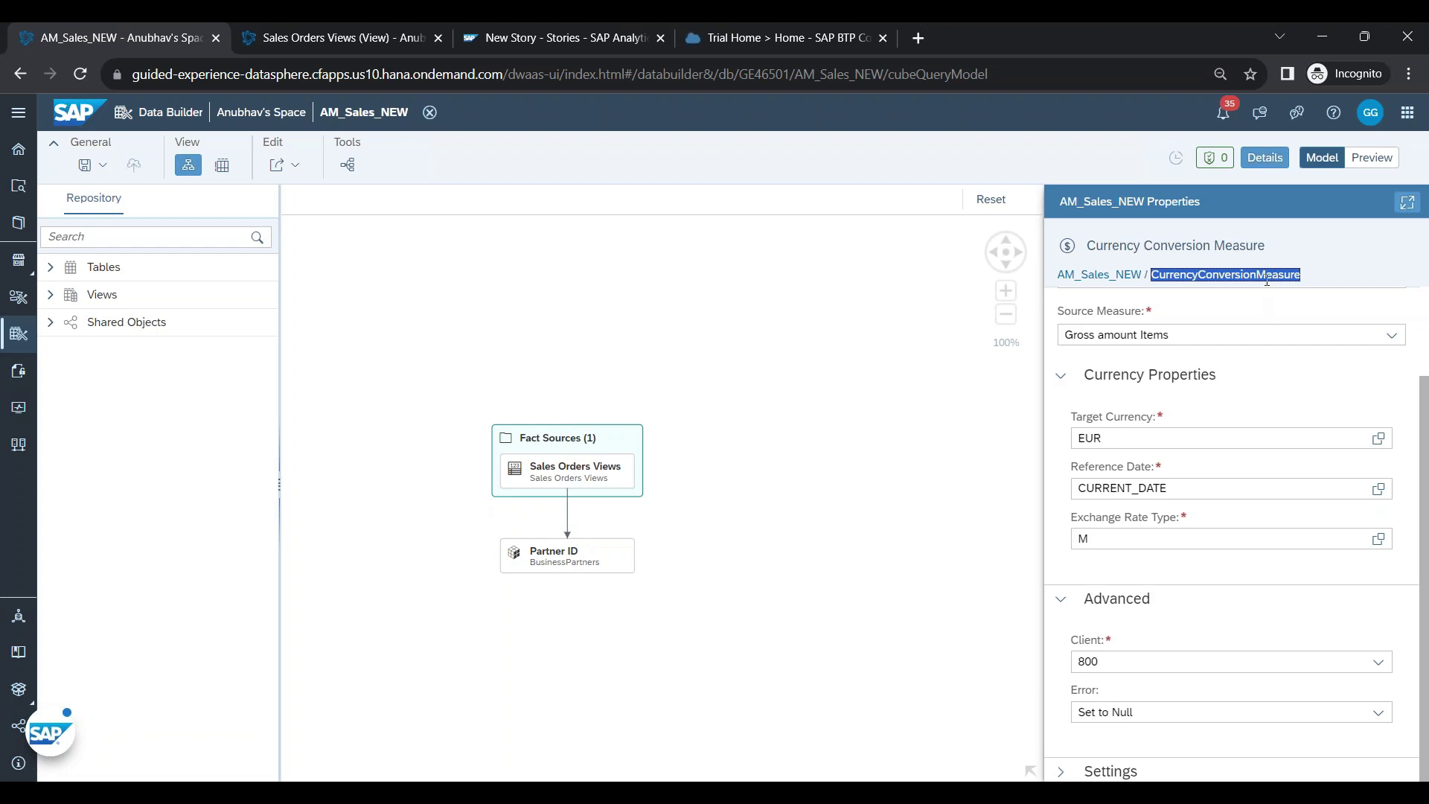
{"action": "left_click", "coordinate": [1098, 274]}
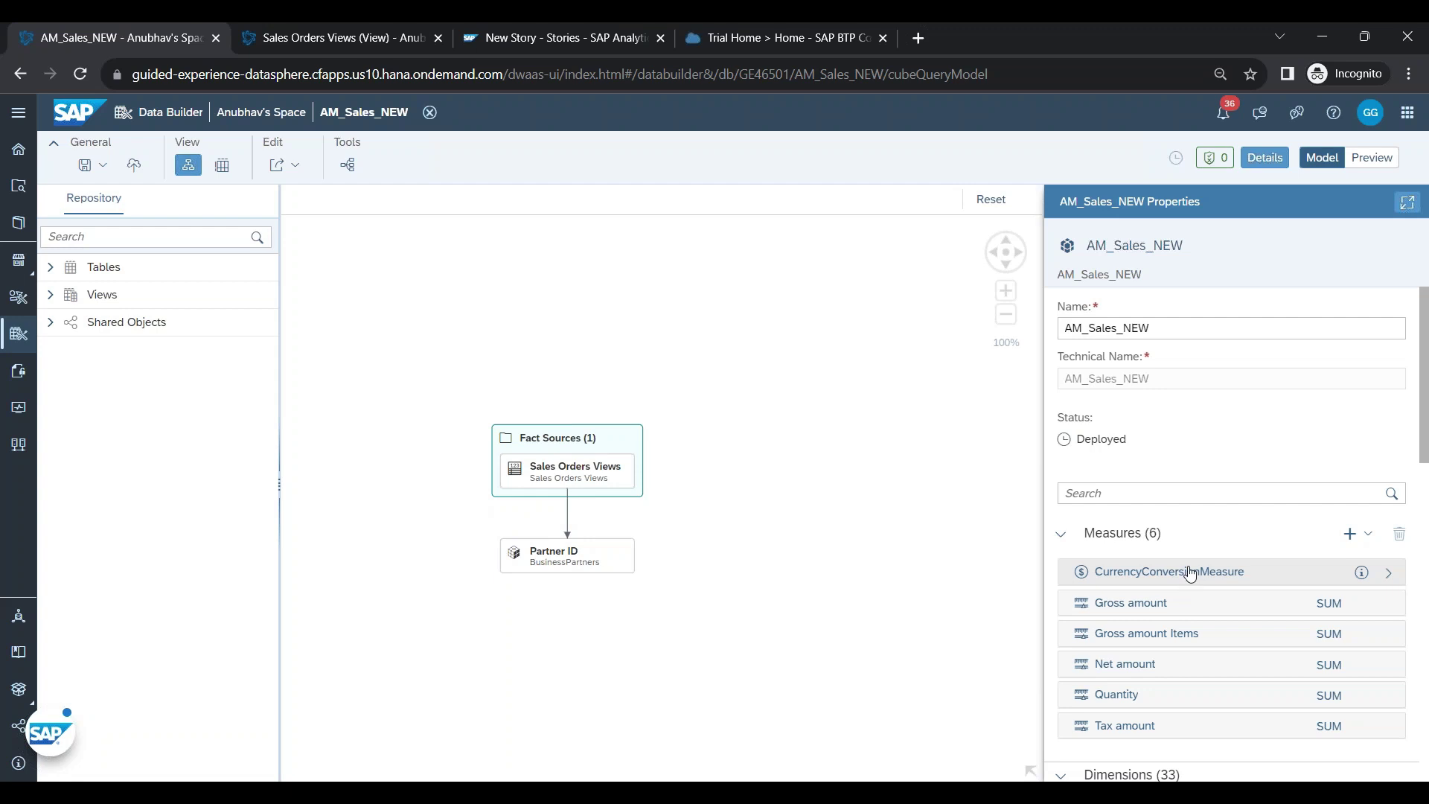
Step: In the new story, place a chart on Page_1 sourced from GE46501 > AM_Sales_NEW
{"action": "left_click", "coordinate": [324, 38]}
{"action": "left_click", "coordinate": [544, 44]}
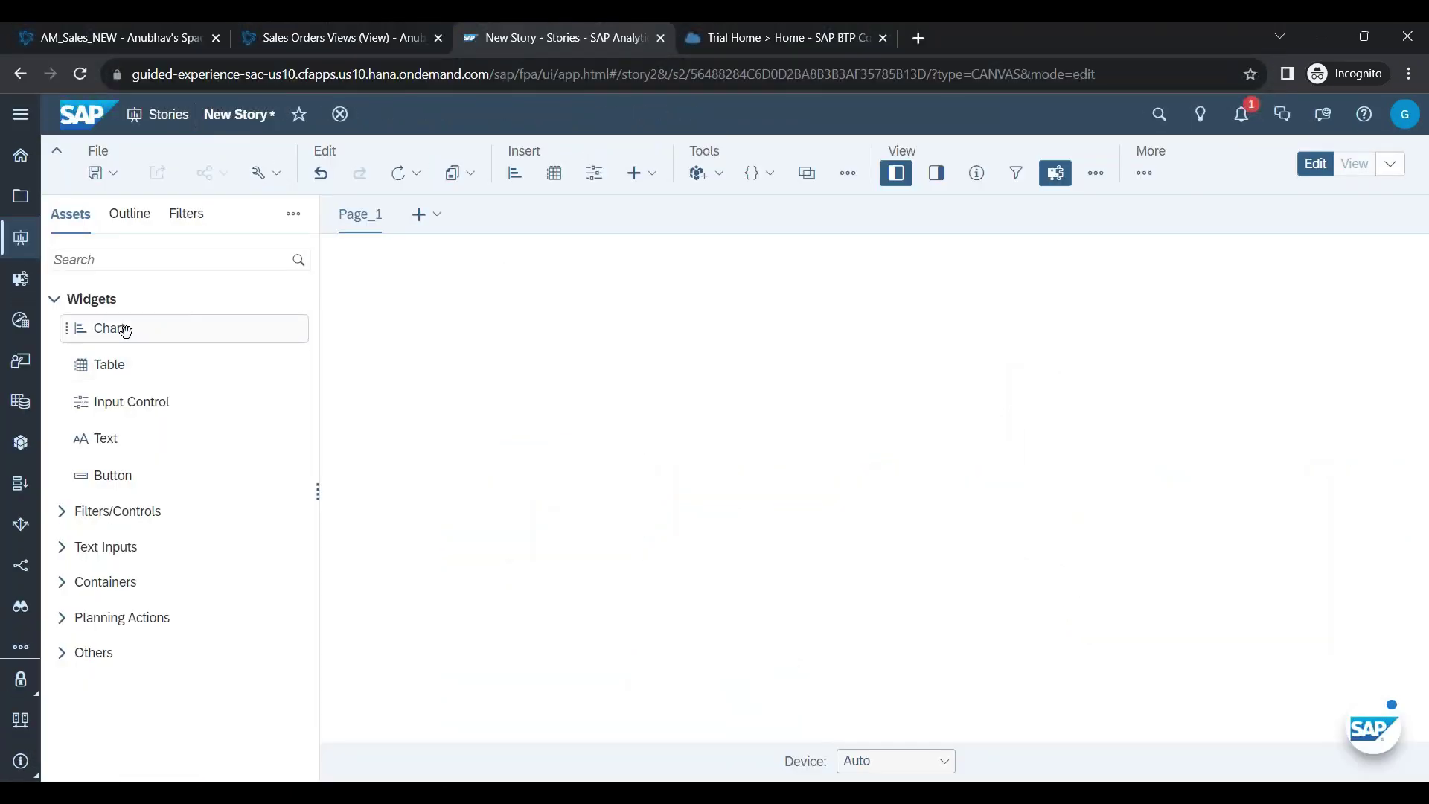
{"action": "left_click_drag", "start_coordinate": [126, 329], "coordinate": [337, 247]}
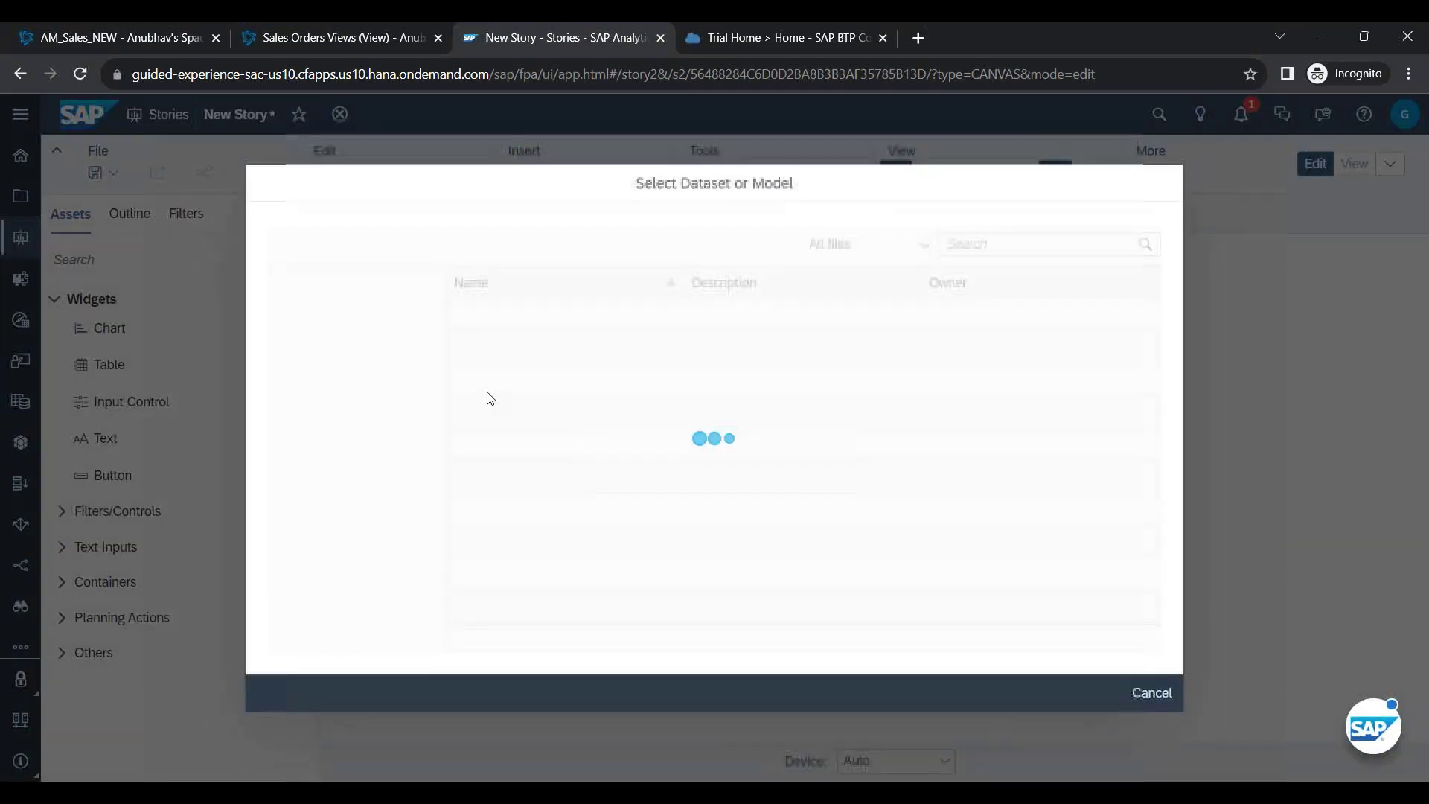
{"action": "scroll", "coordinate": [376, 565], "scroll_direction": "down", "scroll_amount": 3}
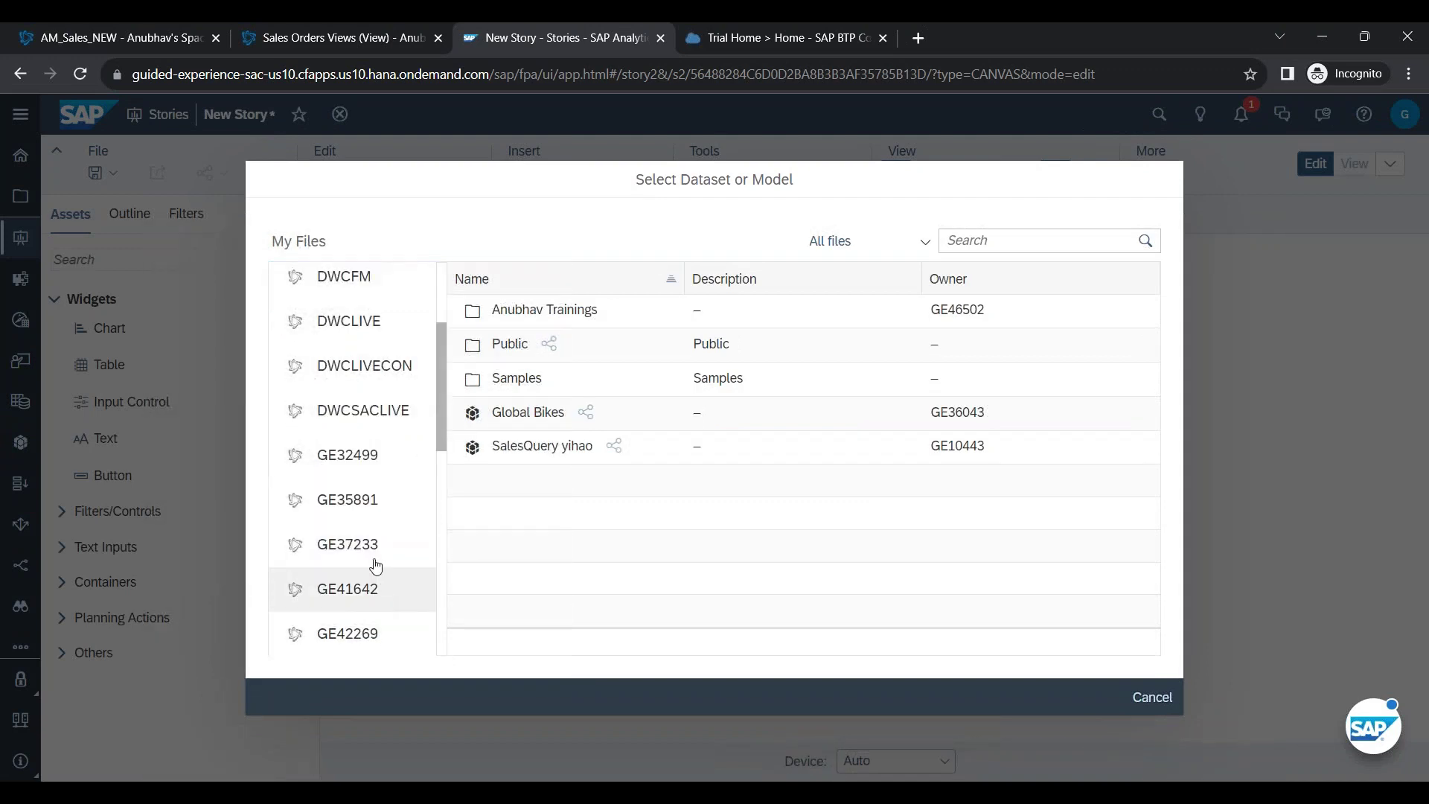
{"action": "scroll", "coordinate": [368, 573], "scroll_direction": "down", "scroll_amount": 4}
{"action": "left_click", "coordinate": [387, 457]}
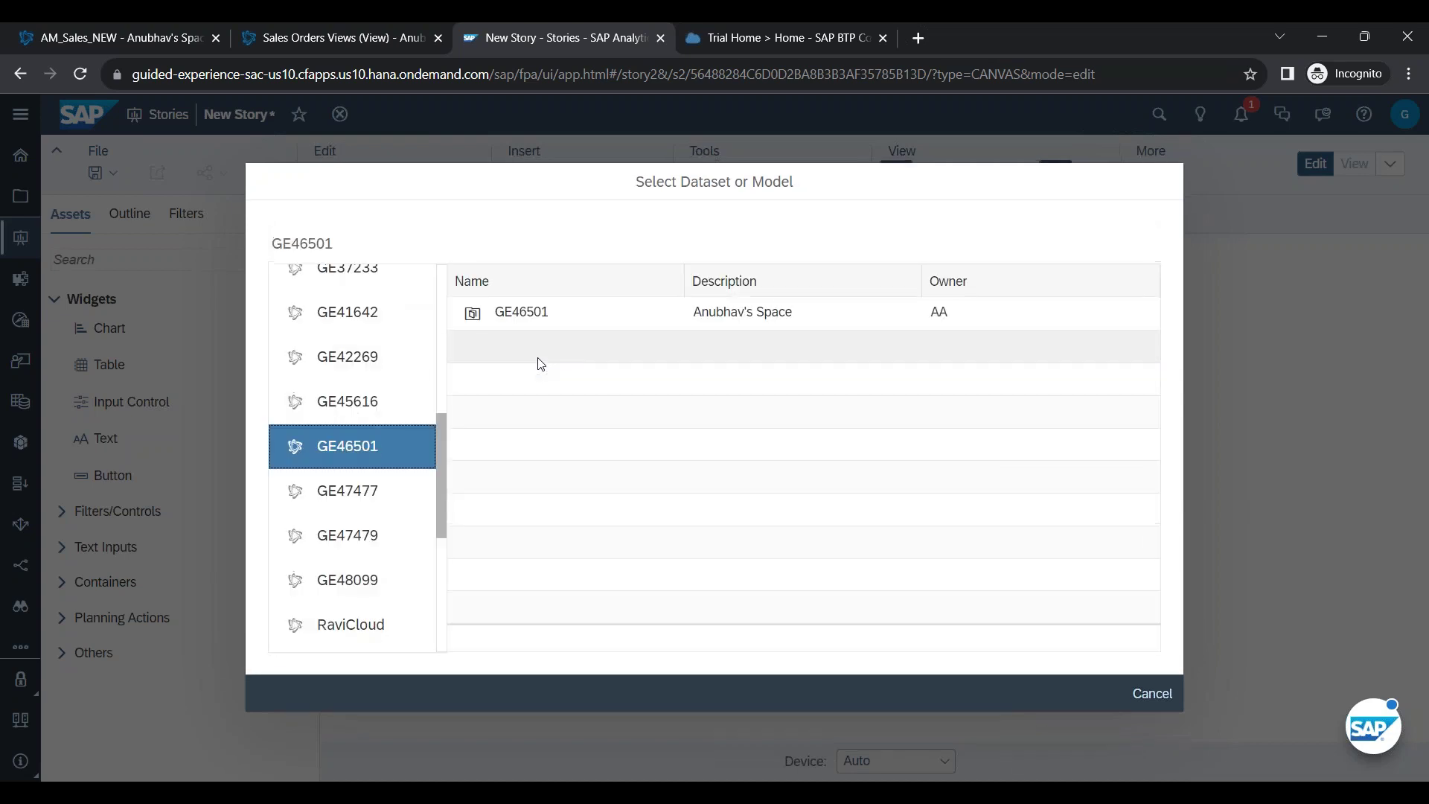
{"action": "left_click", "coordinate": [539, 322]}
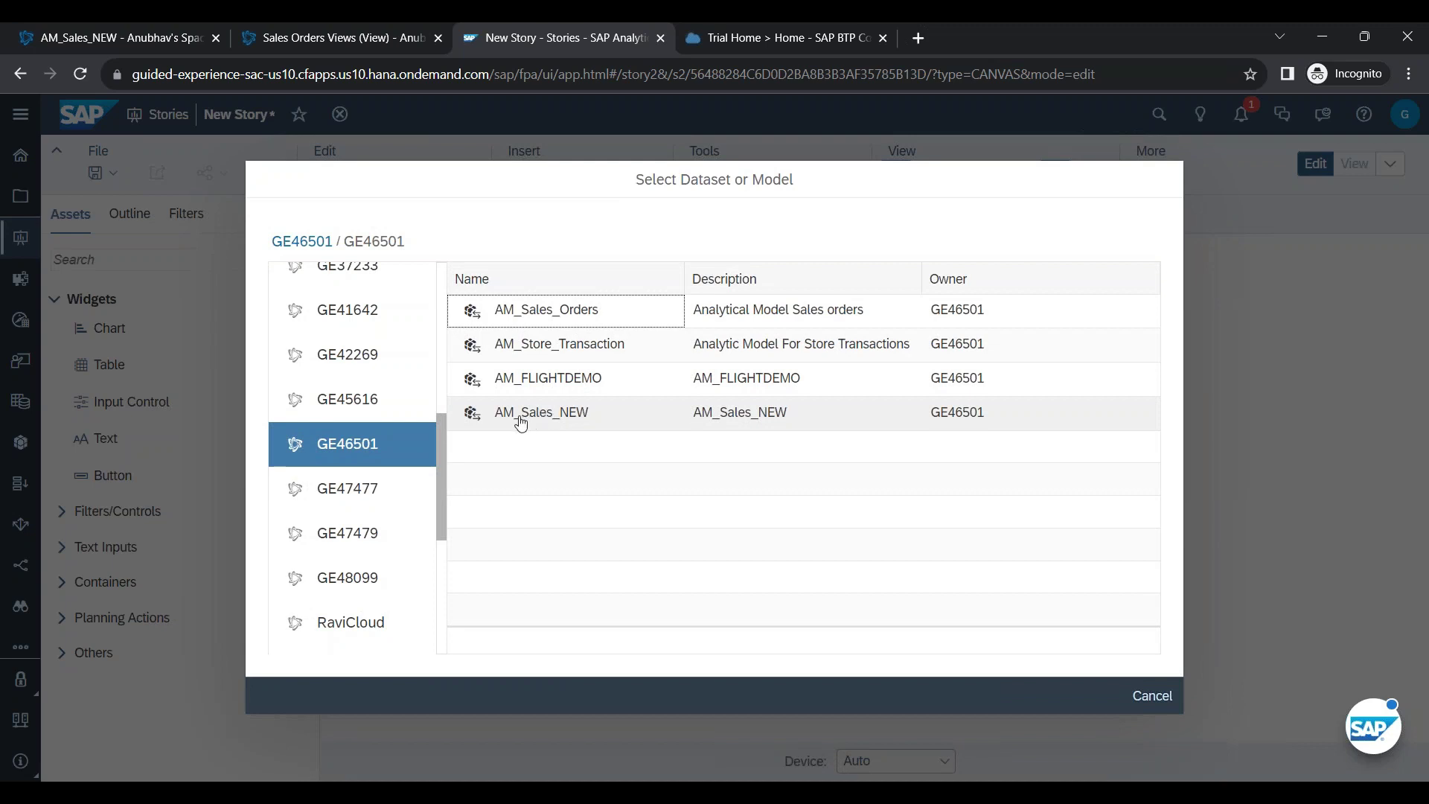
{"action": "left_click", "coordinate": [575, 421]}
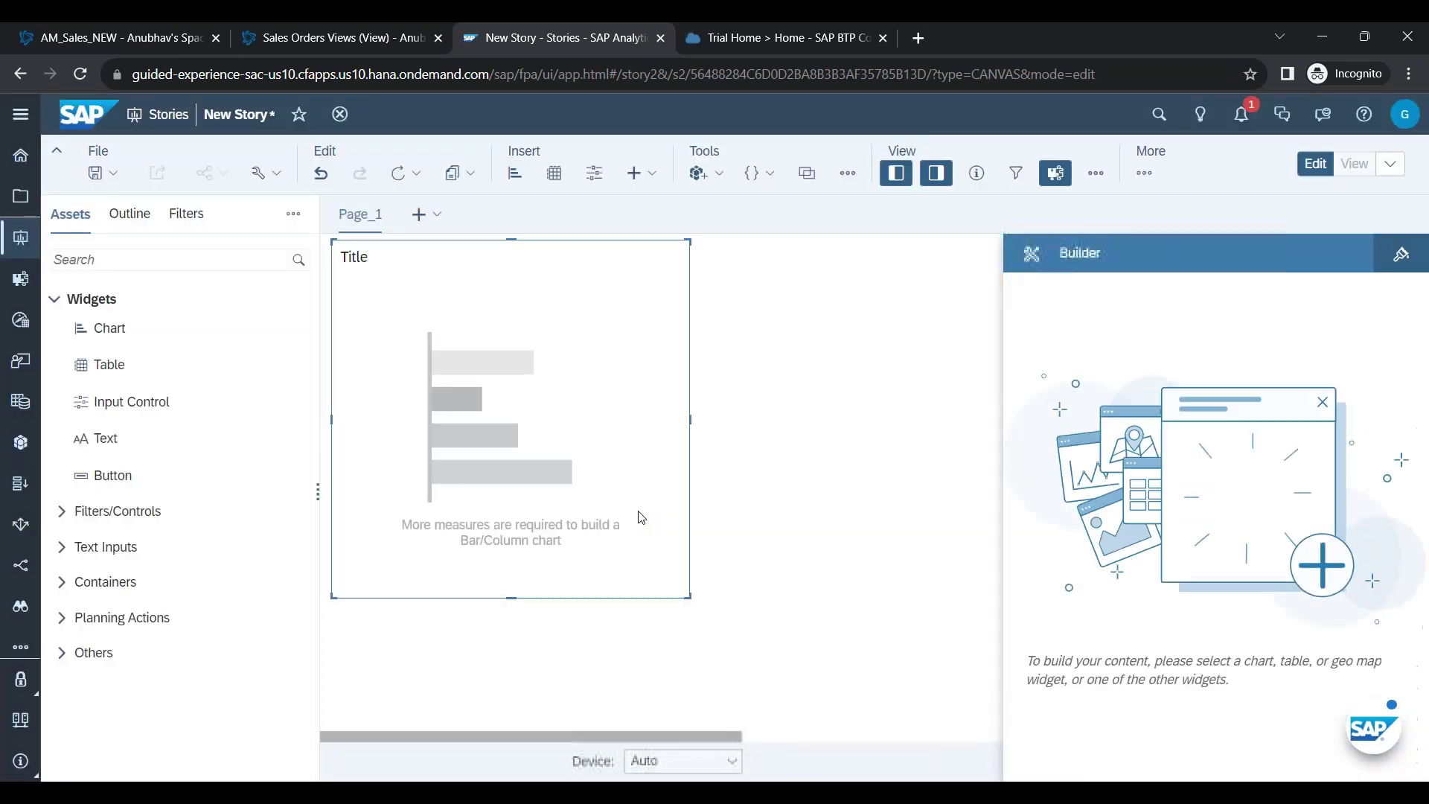
Step: Enlarge the chart and plot Gross amount Items ($3,682,633.00) beside CurrencyConversionMeasure (€3,391,006.45)
{"action": "left_click_drag", "start_coordinate": [688, 599], "coordinate": [797, 627]}
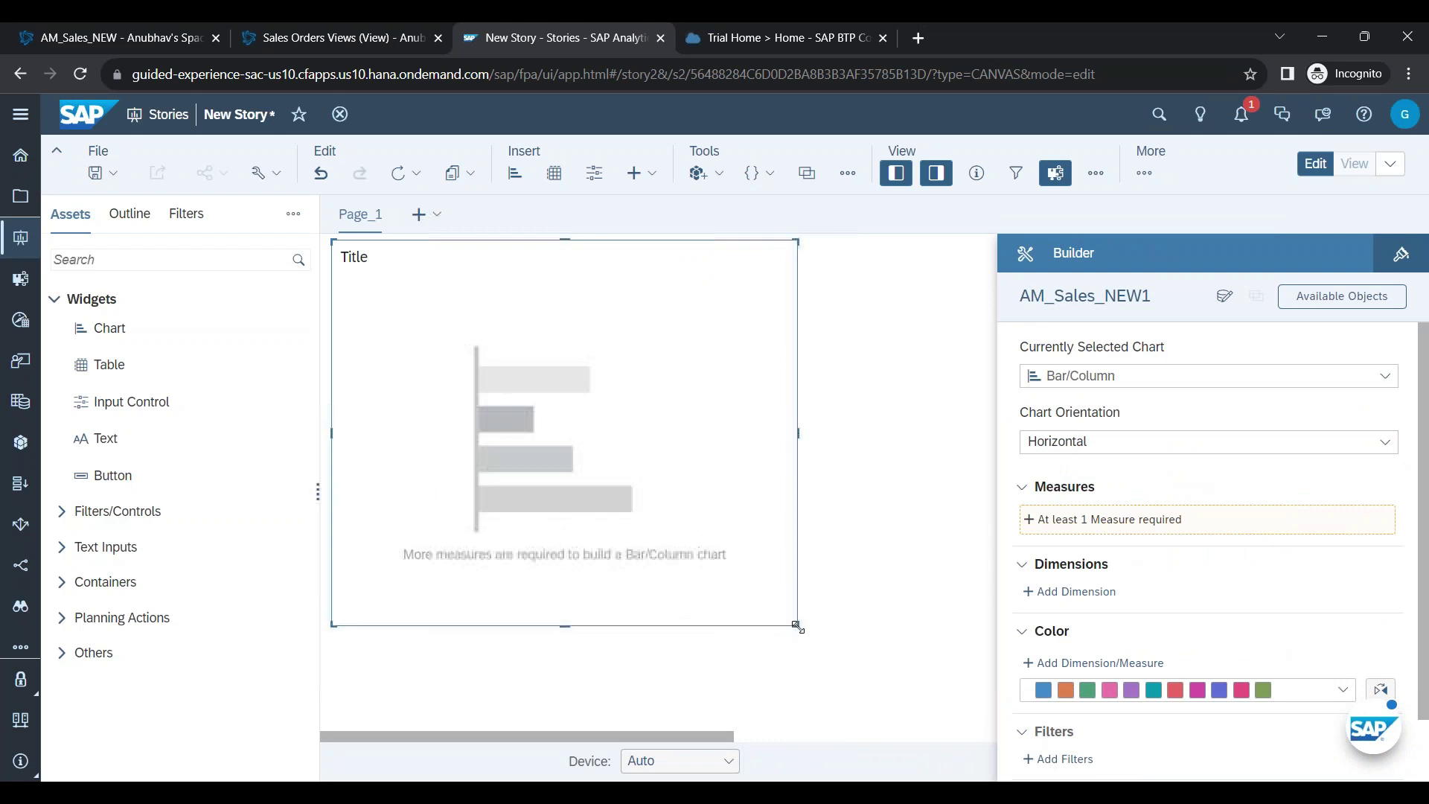
{"action": "left_click", "coordinate": [1113, 519]}
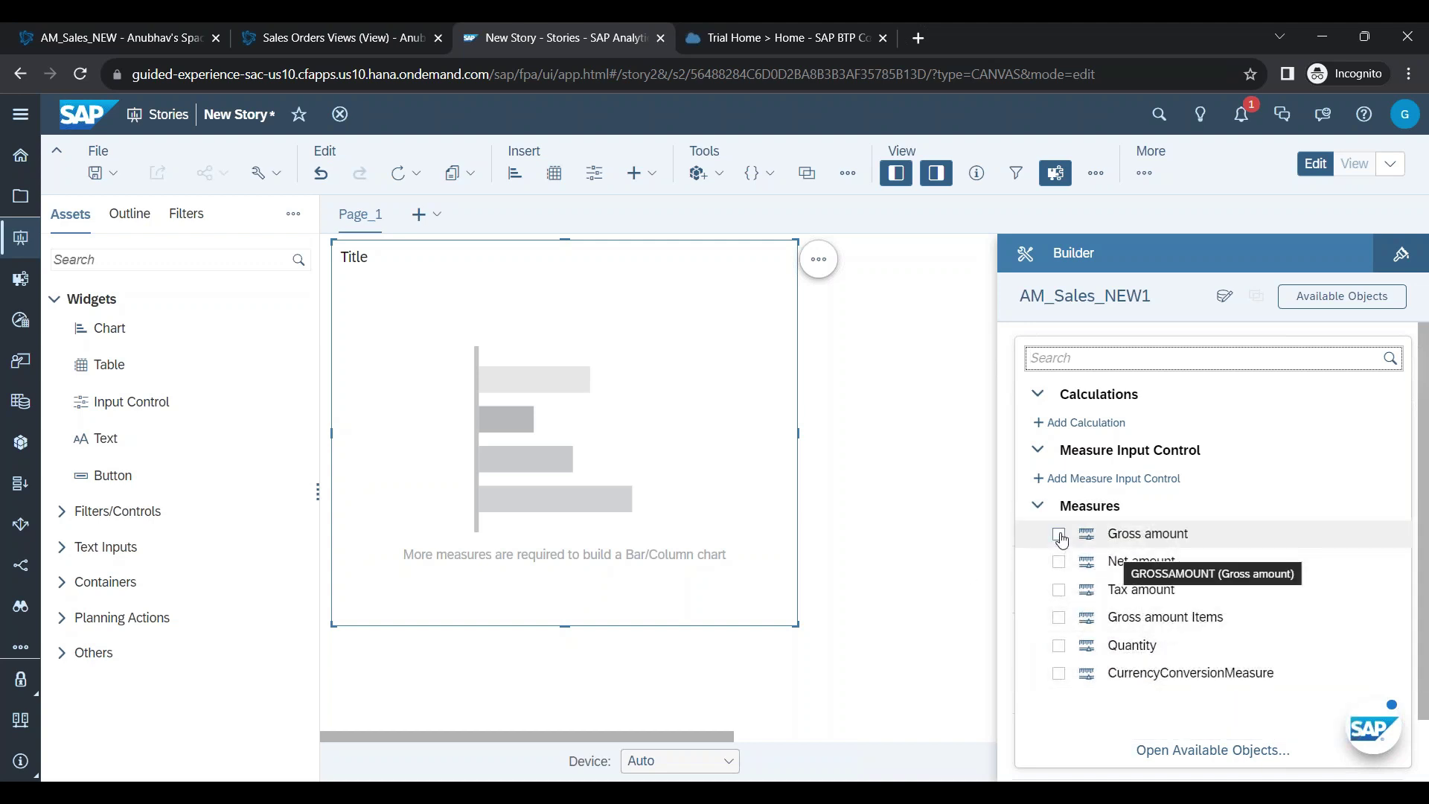
{"action": "left_click", "coordinate": [1059, 618]}
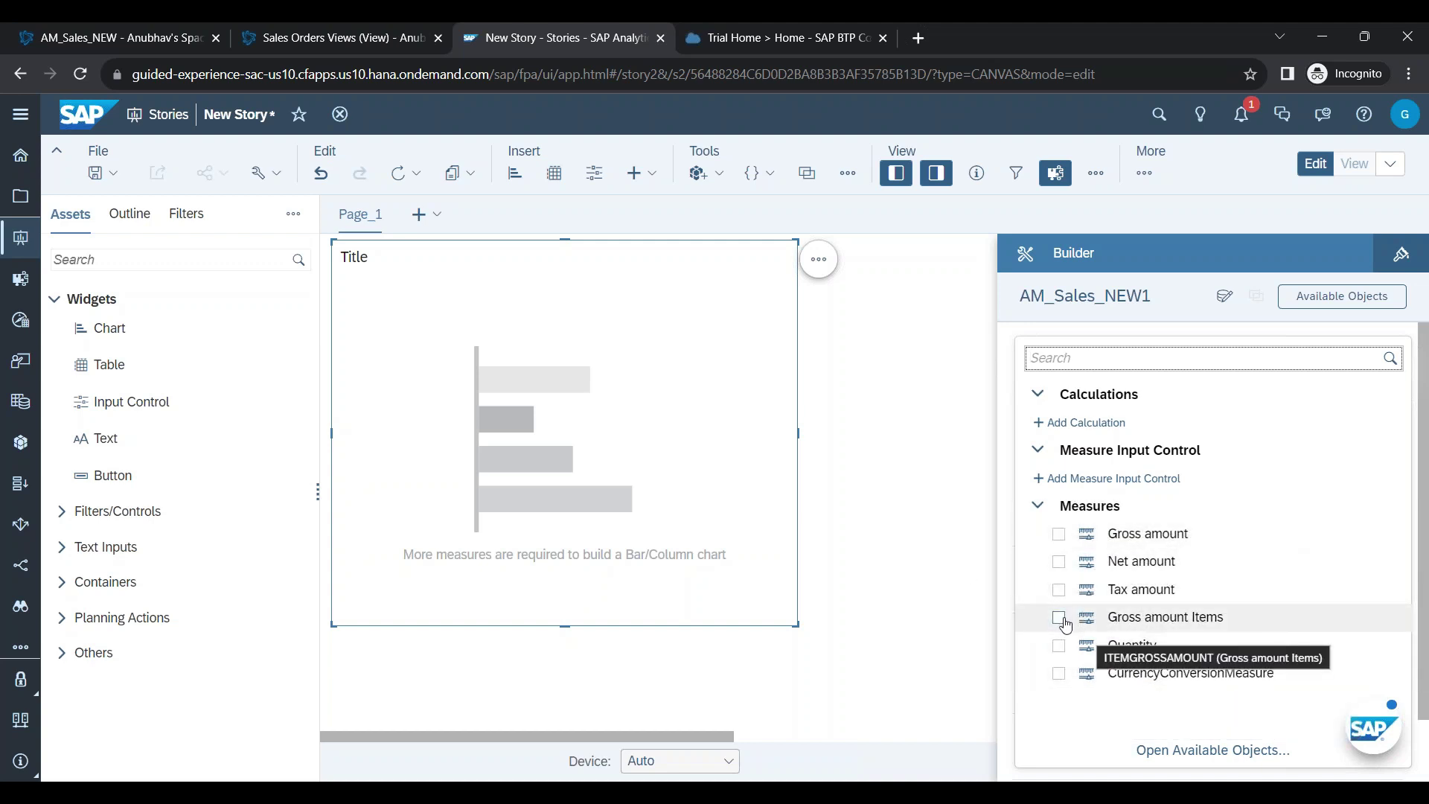
{"action": "left_click", "coordinate": [1060, 675]}
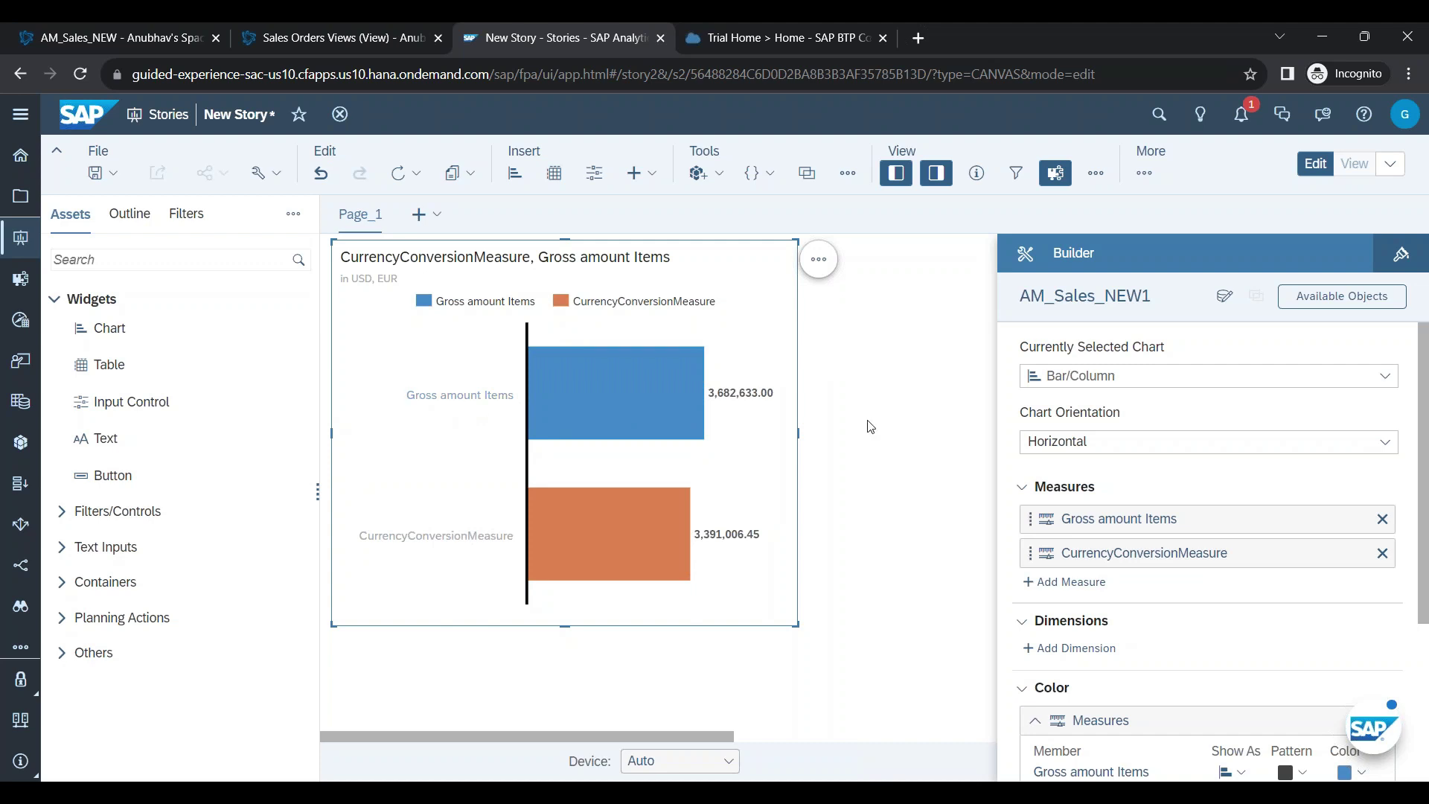
{"action": "mouse_move", "coordinate": [722, 404]}
{"action": "mouse_move", "coordinate": [739, 540]}
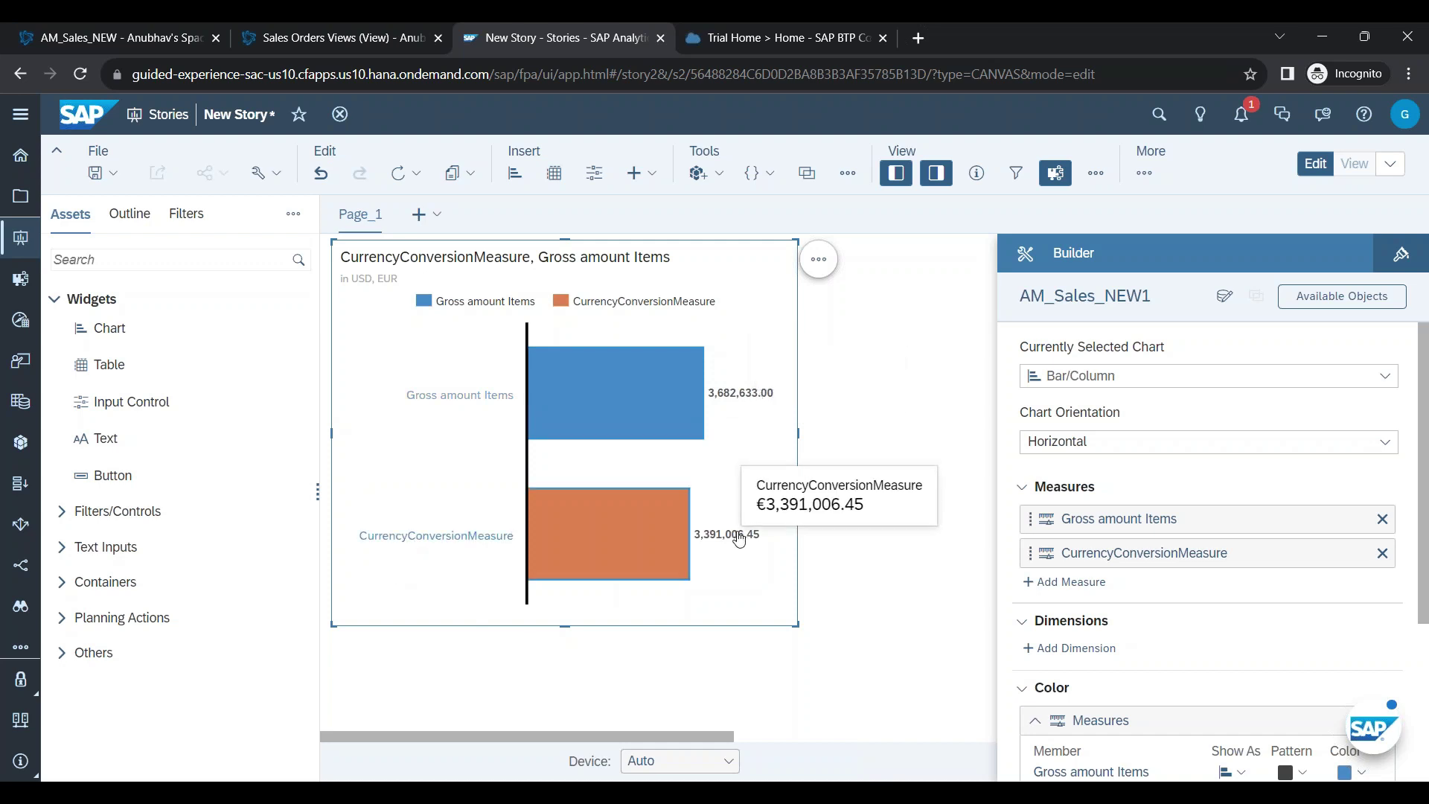